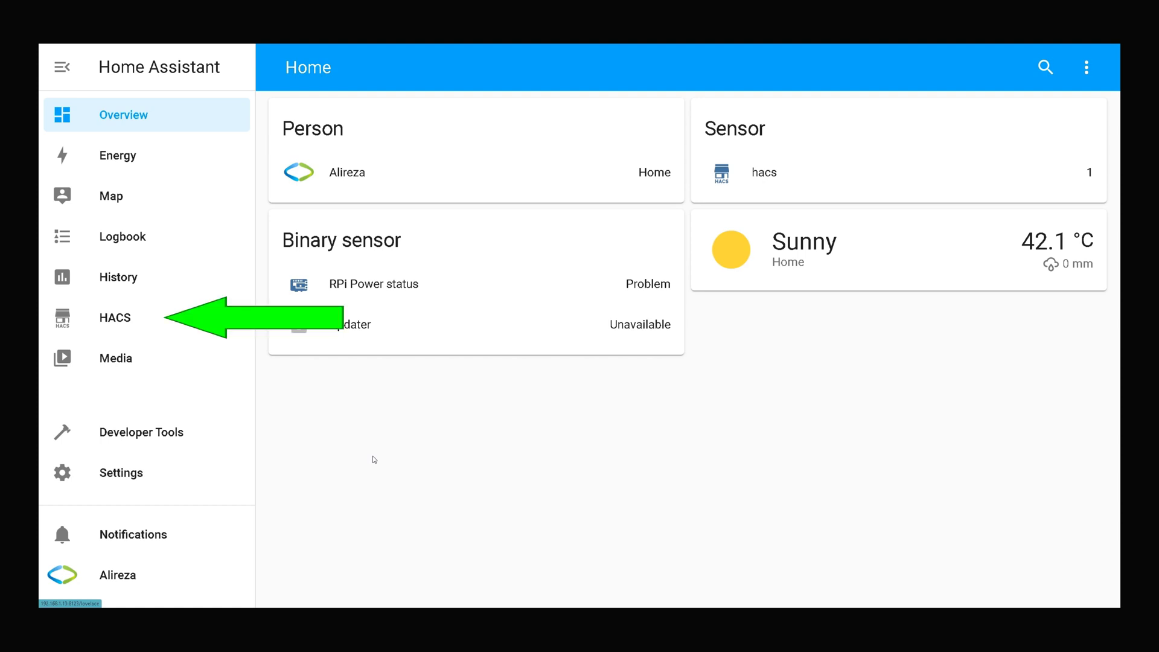
# Open the HACS Integrations list showing the HACS and iPhone Device Tracker repositories
pyautogui.click(116, 320)
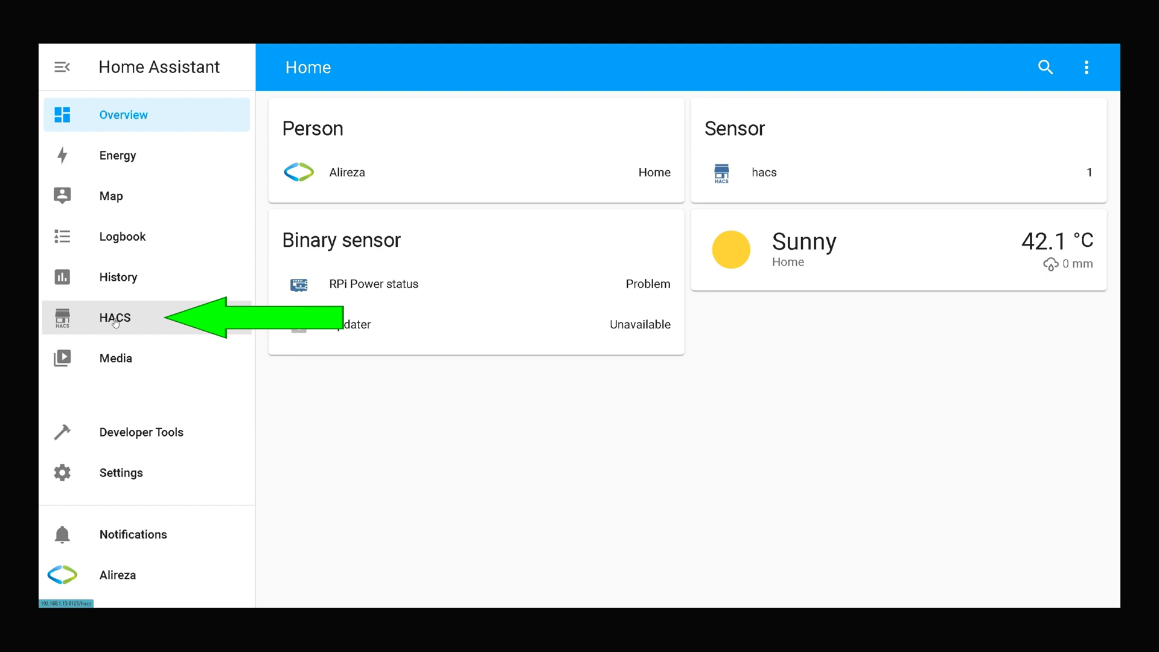
pyautogui.moveTo(115, 323); pyautogui.dragTo(332, 439)
pyautogui.click(142, 321)
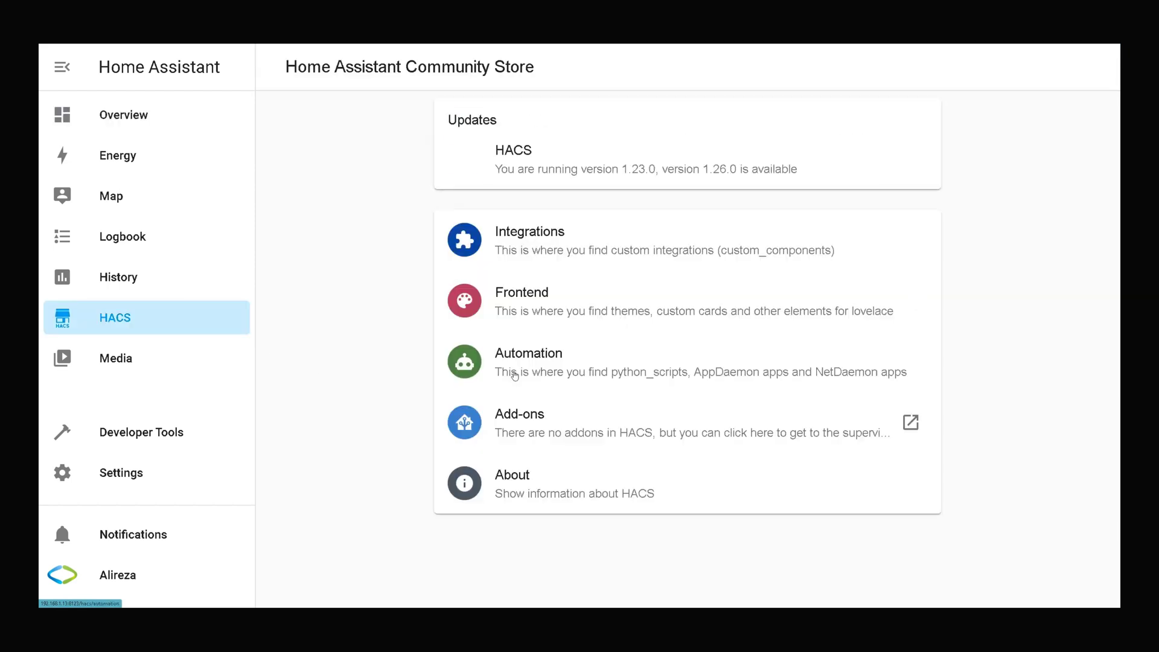
pyautogui.click(576, 240)
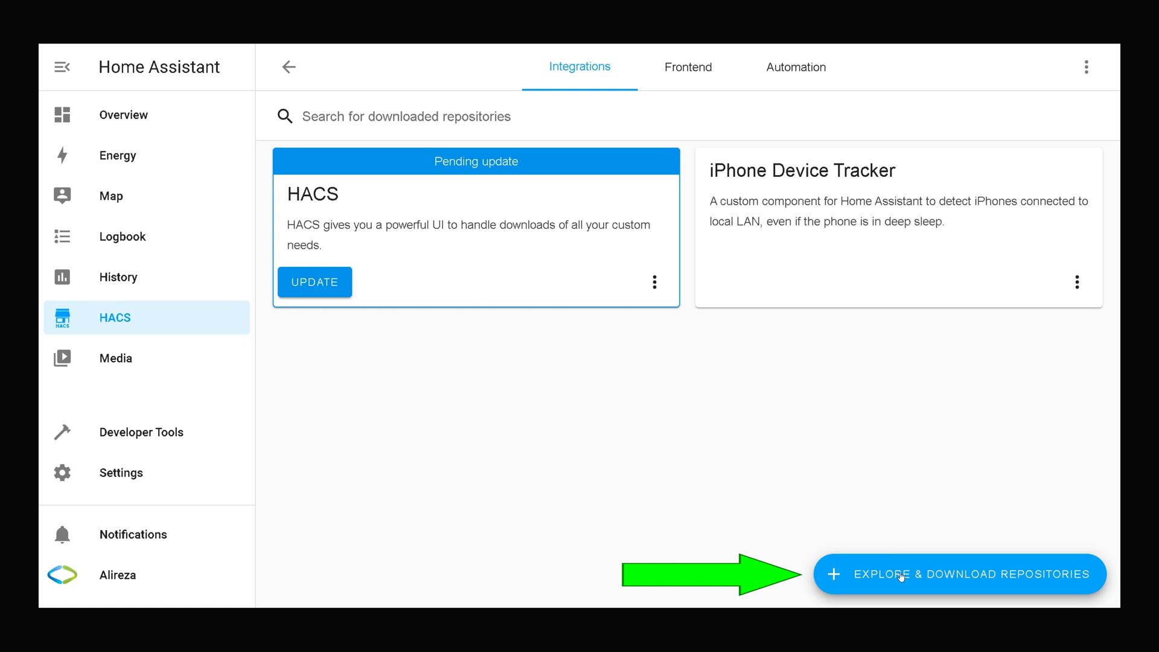
# Search HACS repositories for 'sonoff lan' and download Sonoff LAN v3.1.0
pyautogui.click(901, 576)
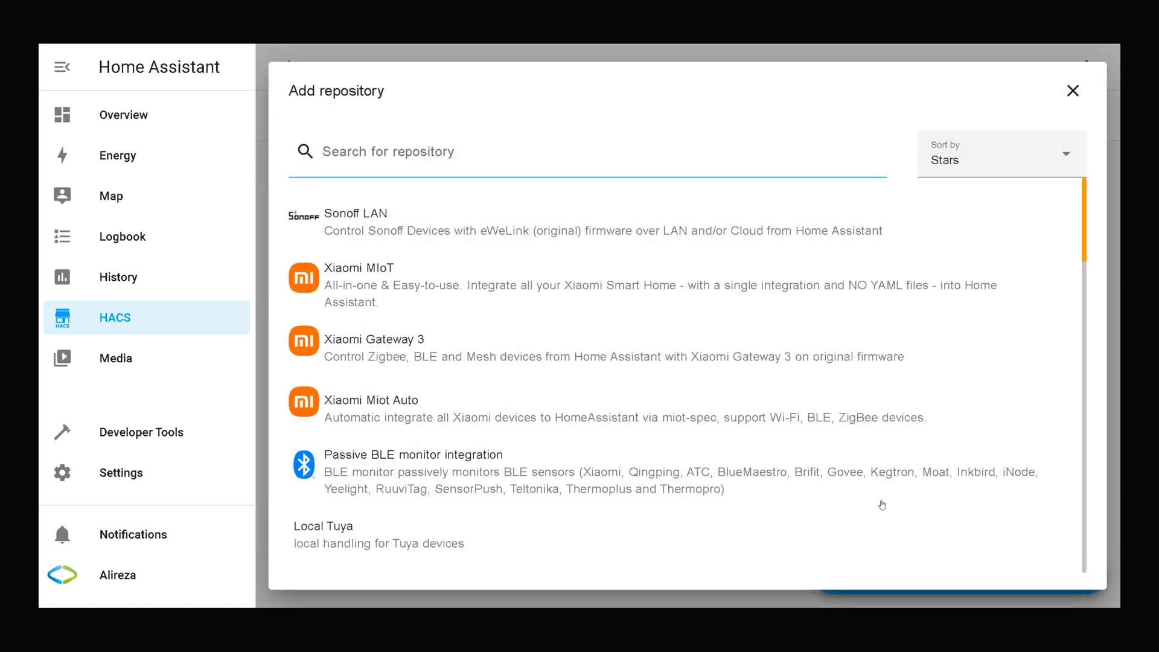
pyautogui.write('so')
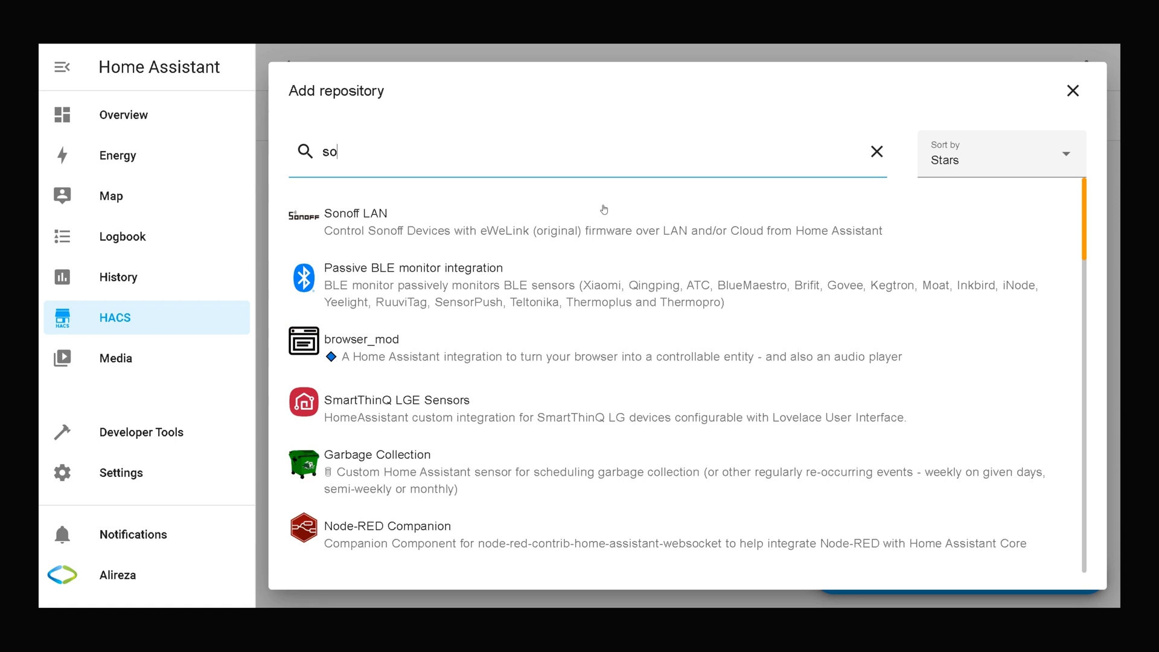
pyautogui.write('noff lan')
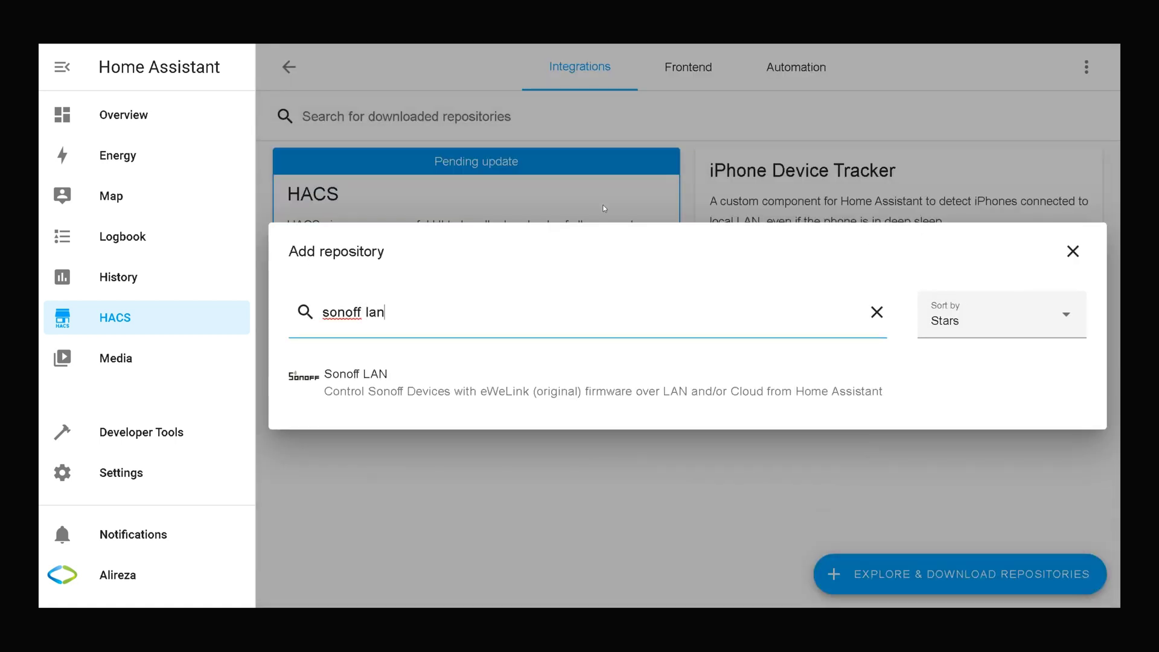
pyautogui.click(452, 388)
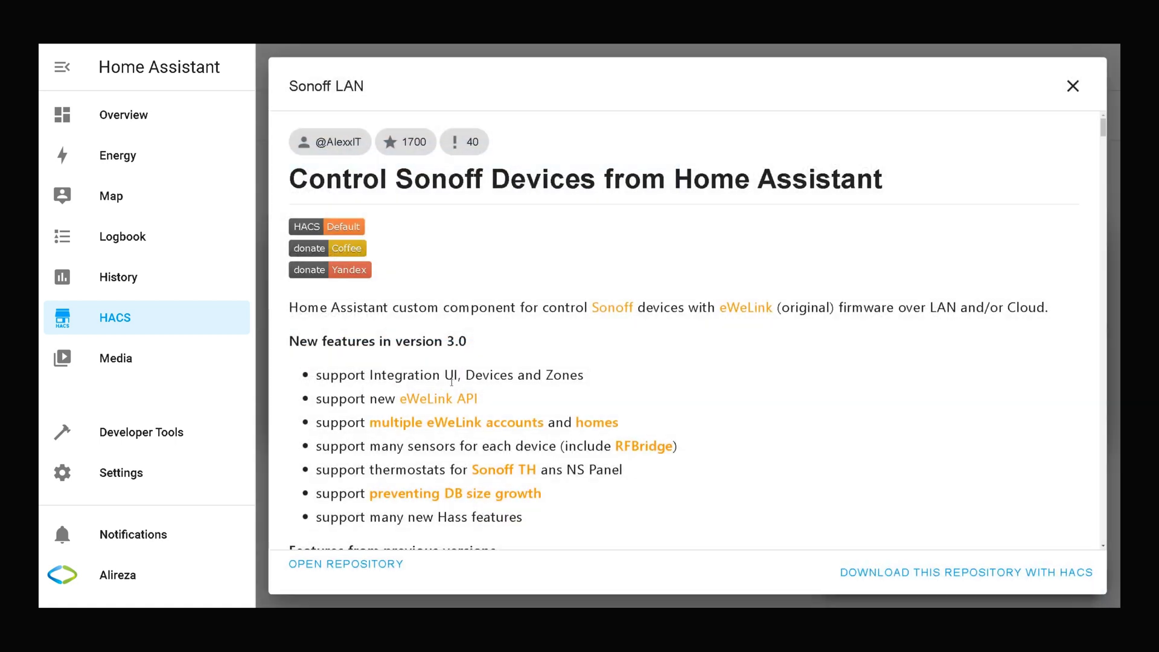
pyautogui.click(901, 579)
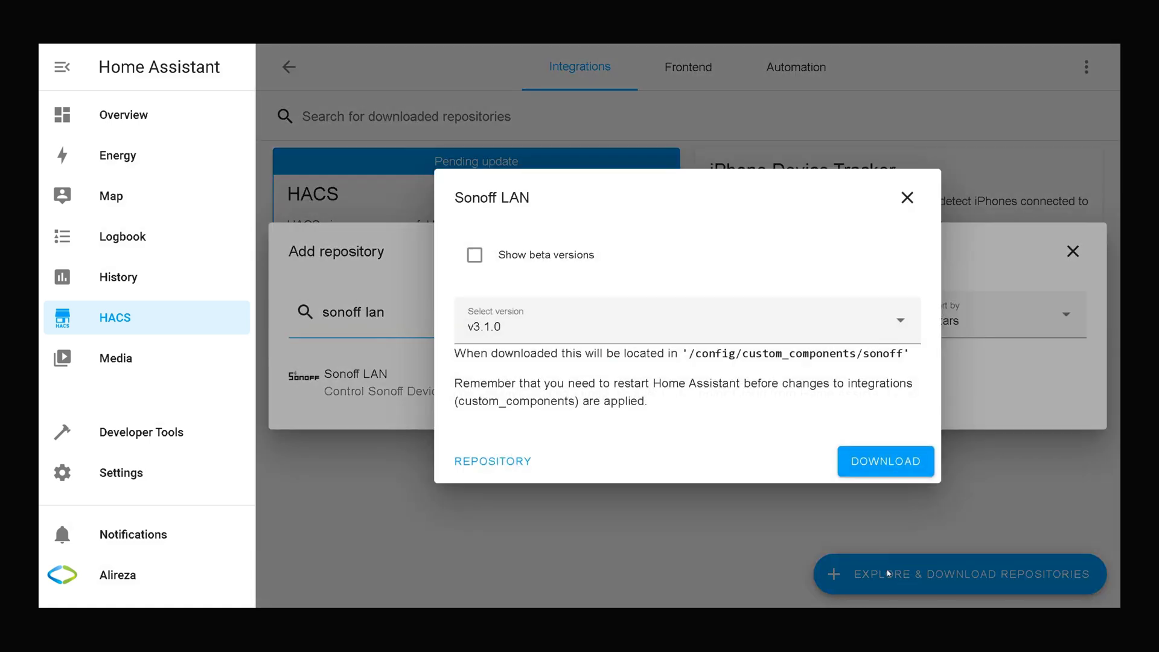
pyautogui.click(873, 469)
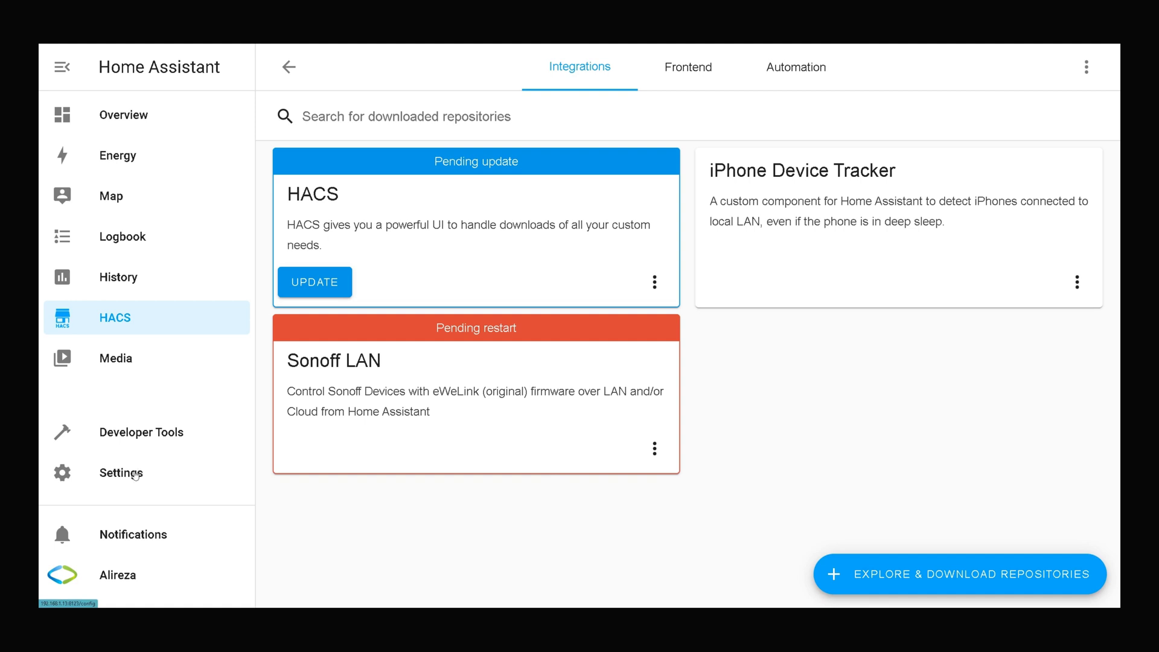
# Restart Home Assistant from Settings > System so Sonoff LAN can load
pyautogui.click(128, 477)
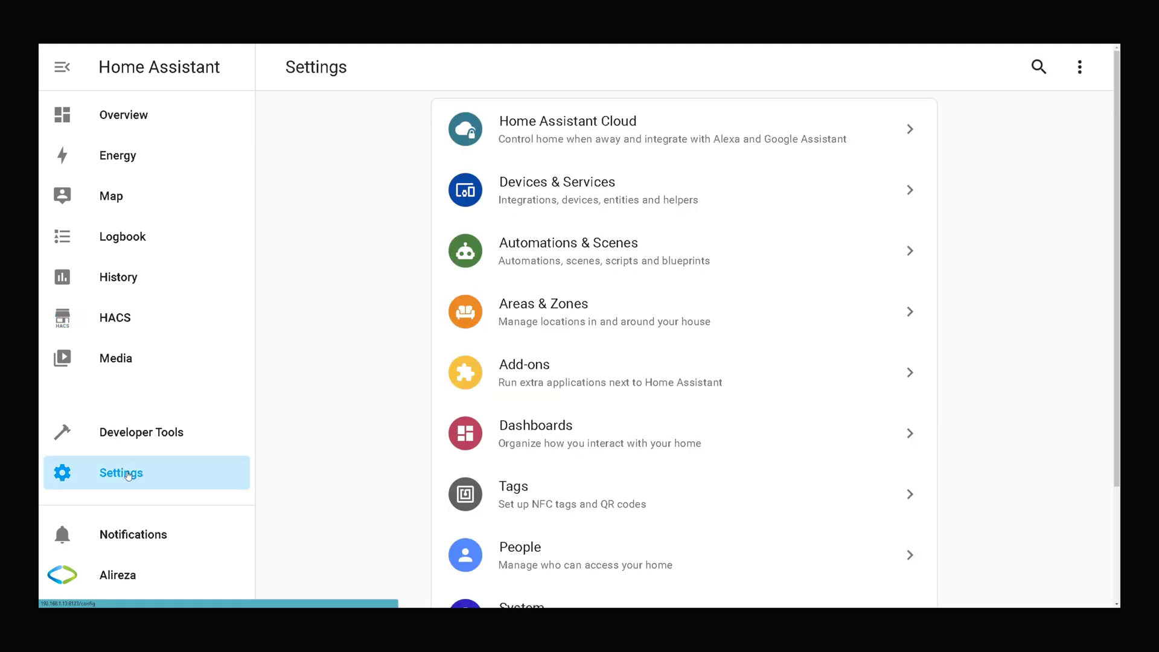
pyautogui.scroll(-3, 706, 457)
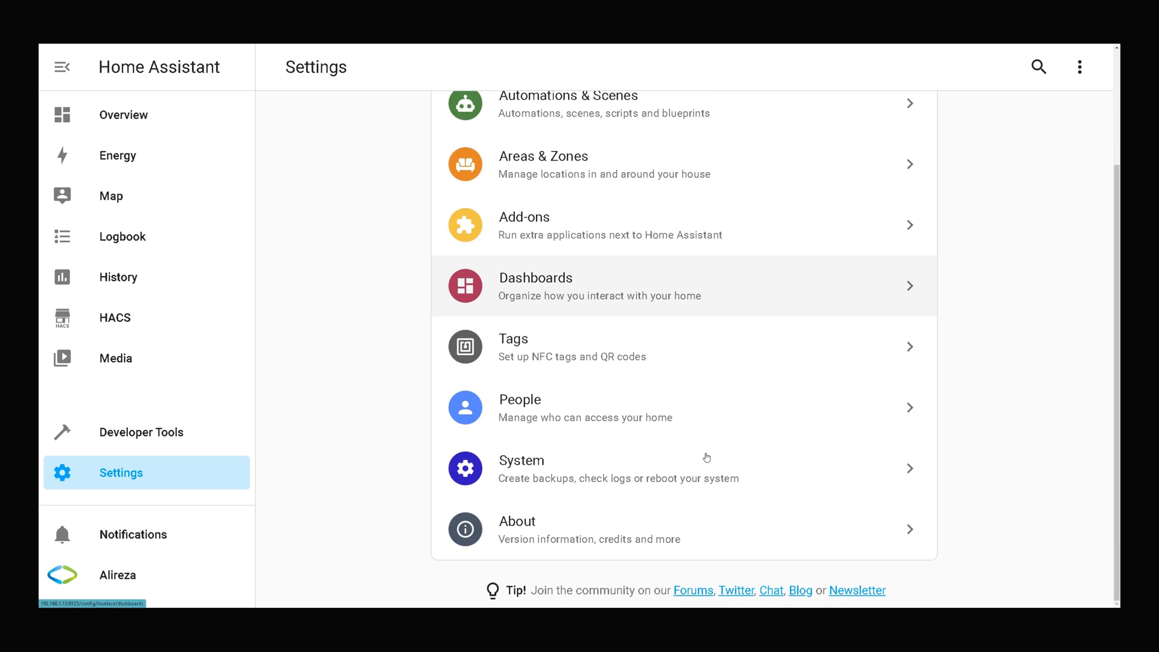
pyautogui.click(594, 487)
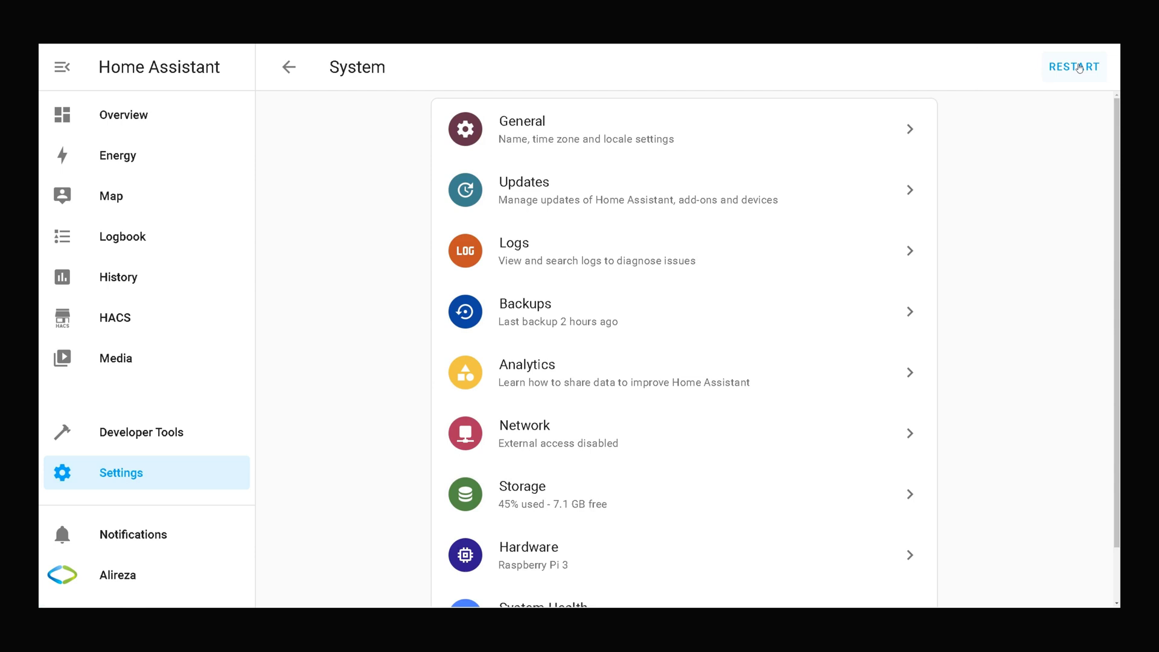
pyautogui.click(1079, 68)
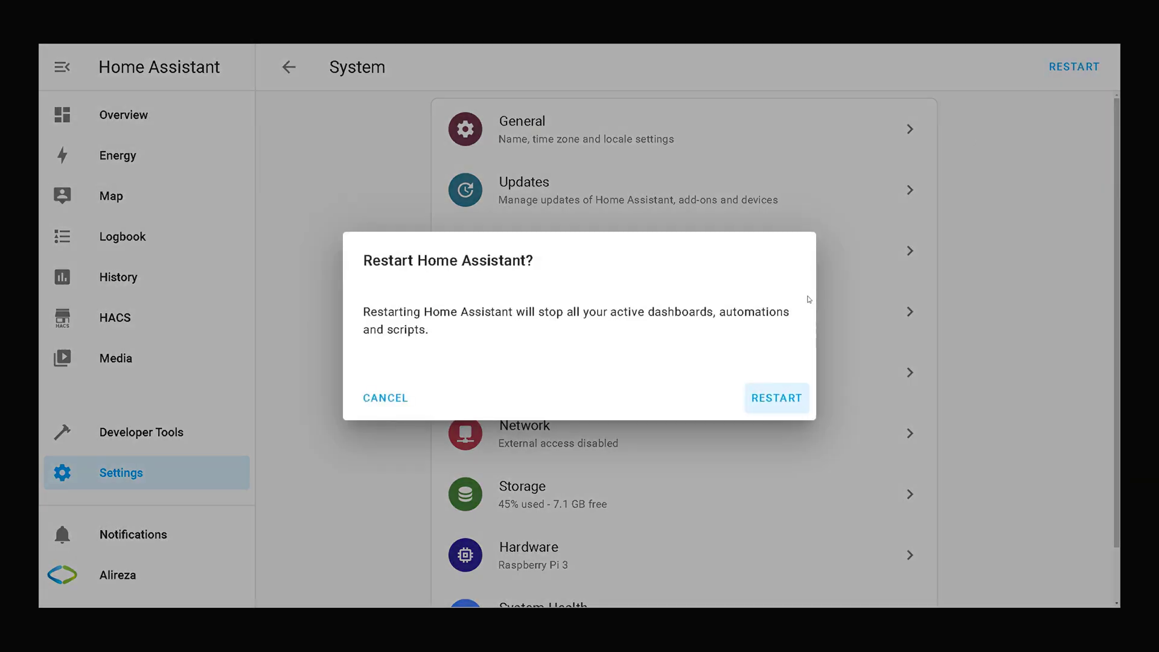
pyautogui.click(776, 398)
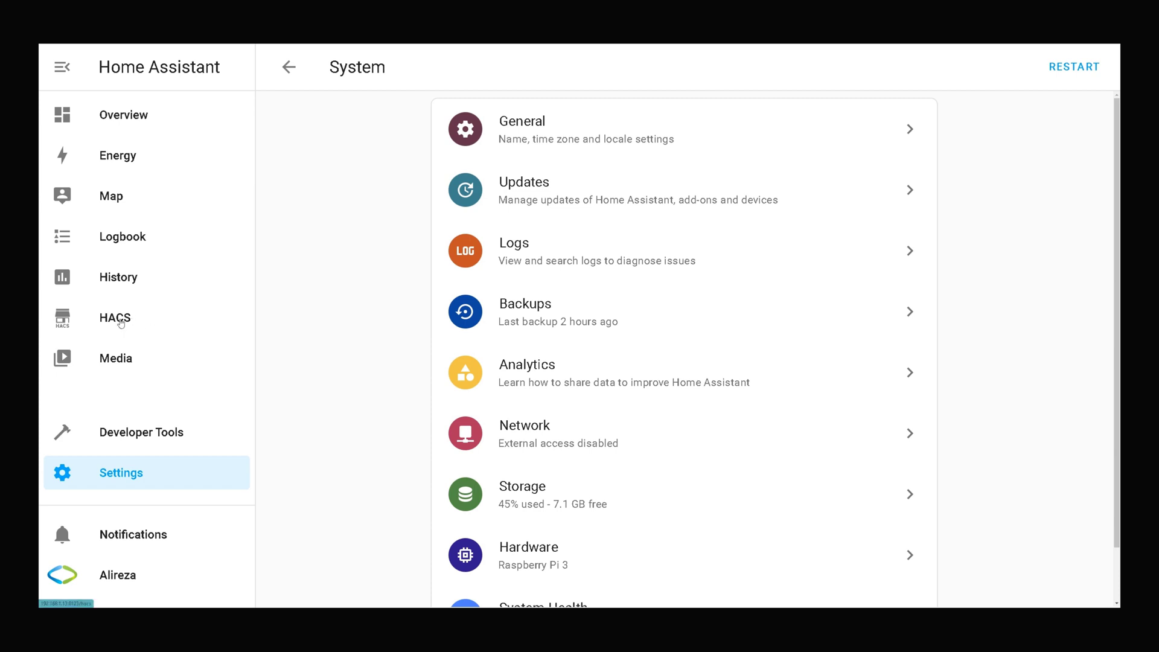
# Check HACS Integrations to confirm Sonoff LAN no longer shows pending restart
pyautogui.click(121, 324)
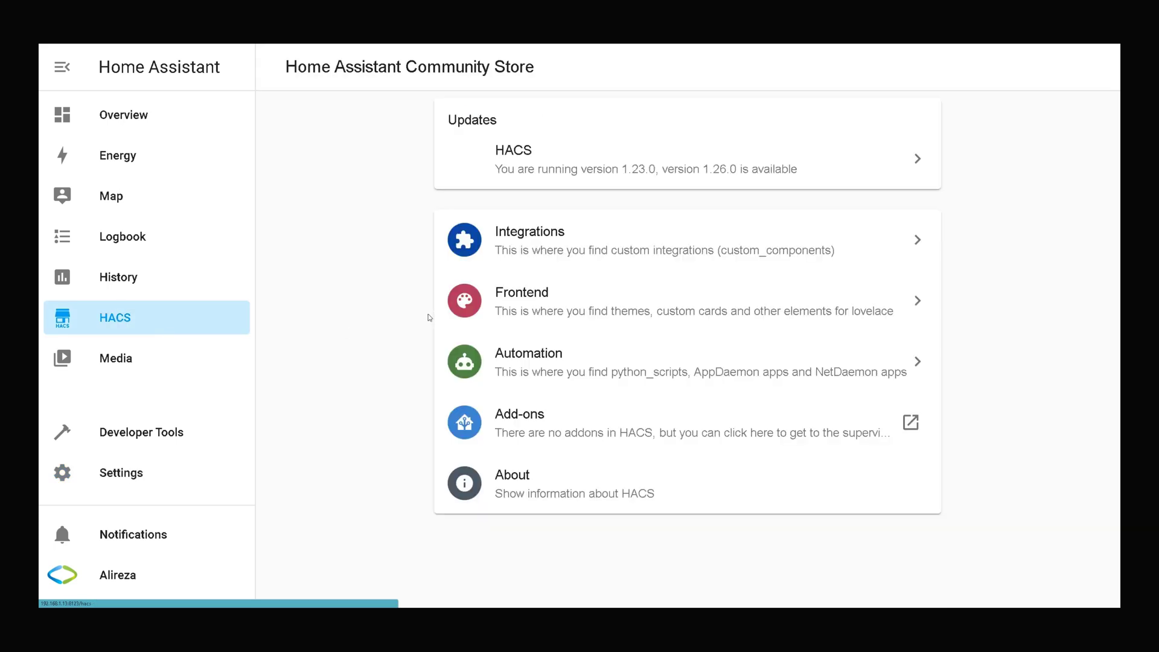
pyautogui.click(593, 247)
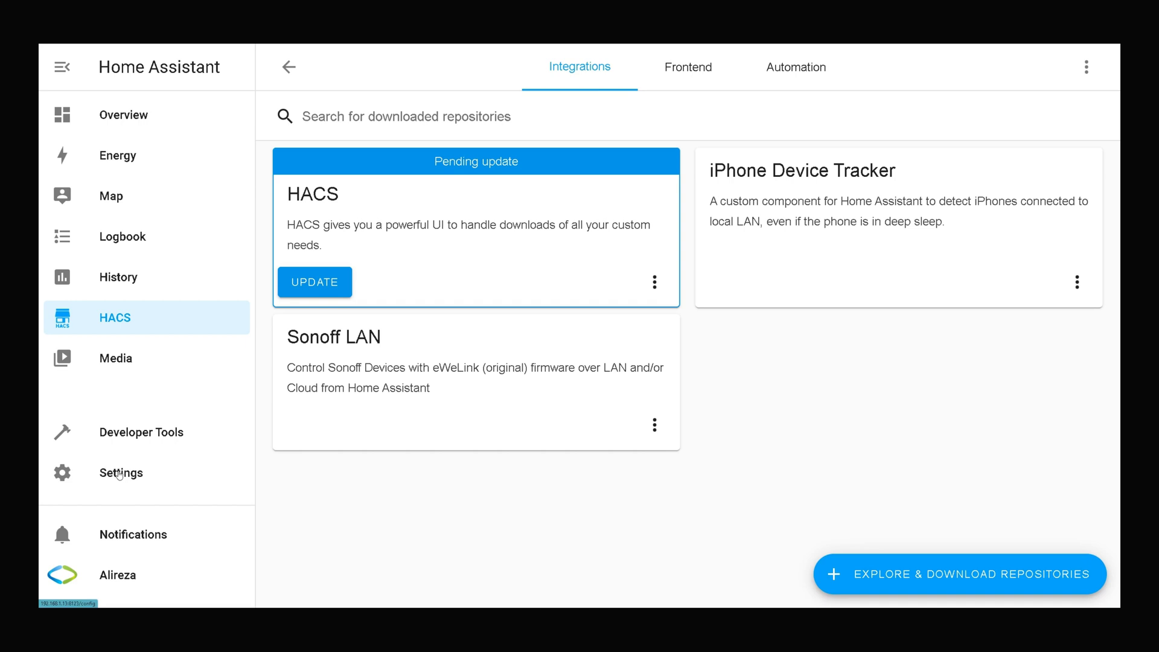
# Add the Sonoff integration from Devices & Services and enter the eWeLink account e-mail and password
pyautogui.click(119, 475)
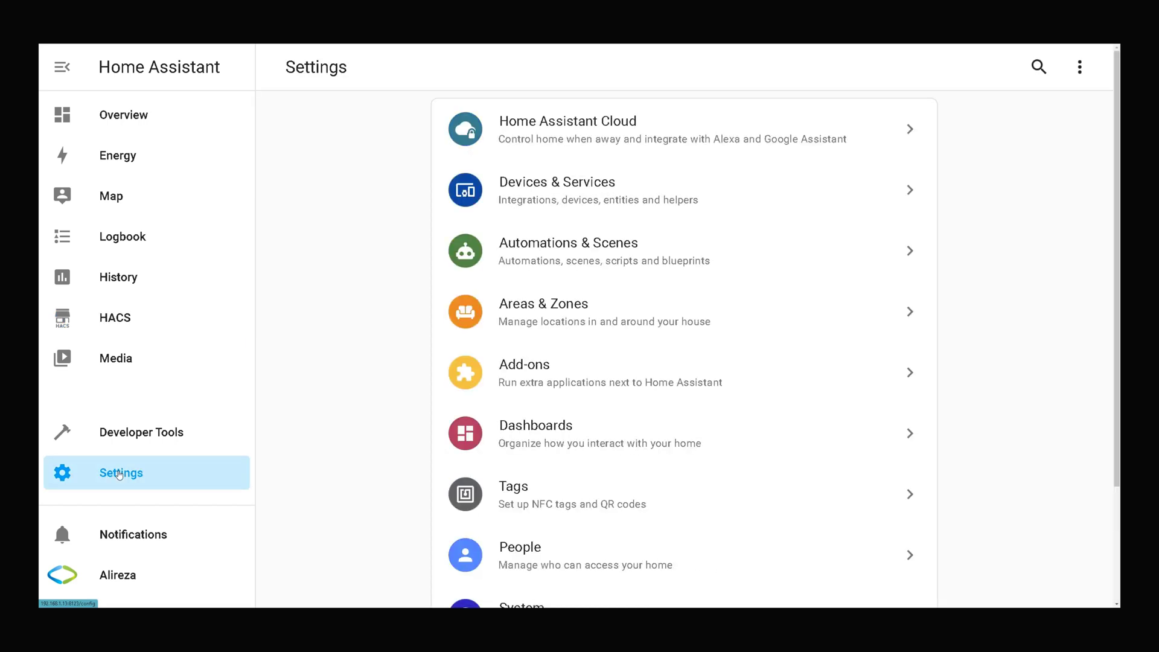
pyautogui.click(595, 188)
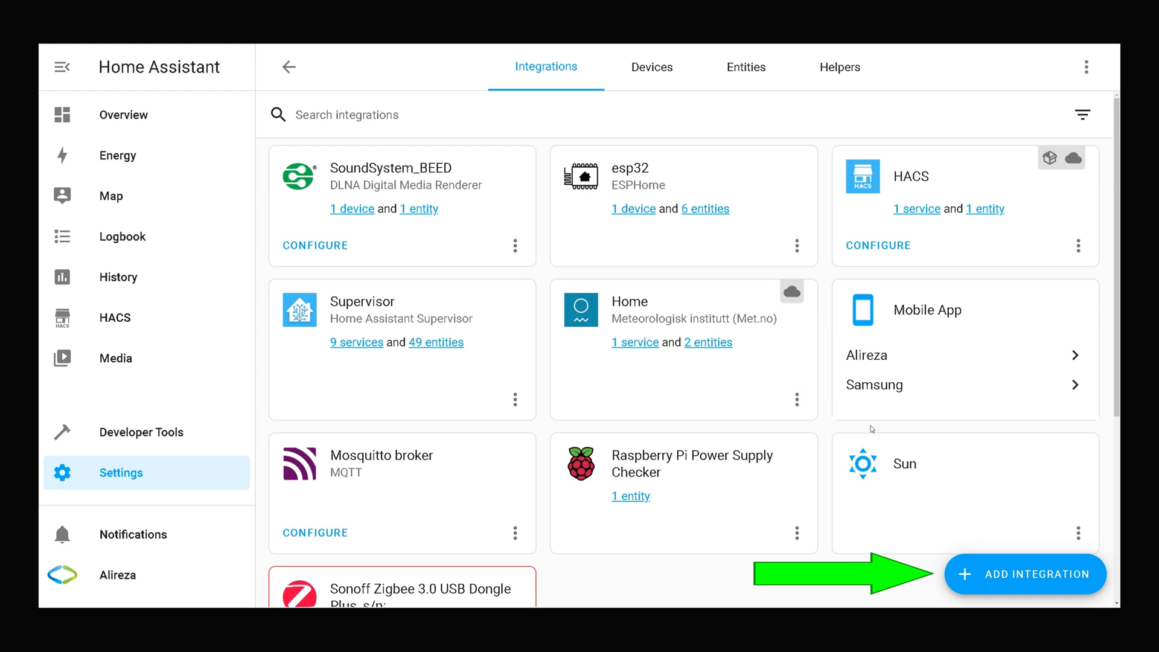
pyautogui.click(1032, 576)
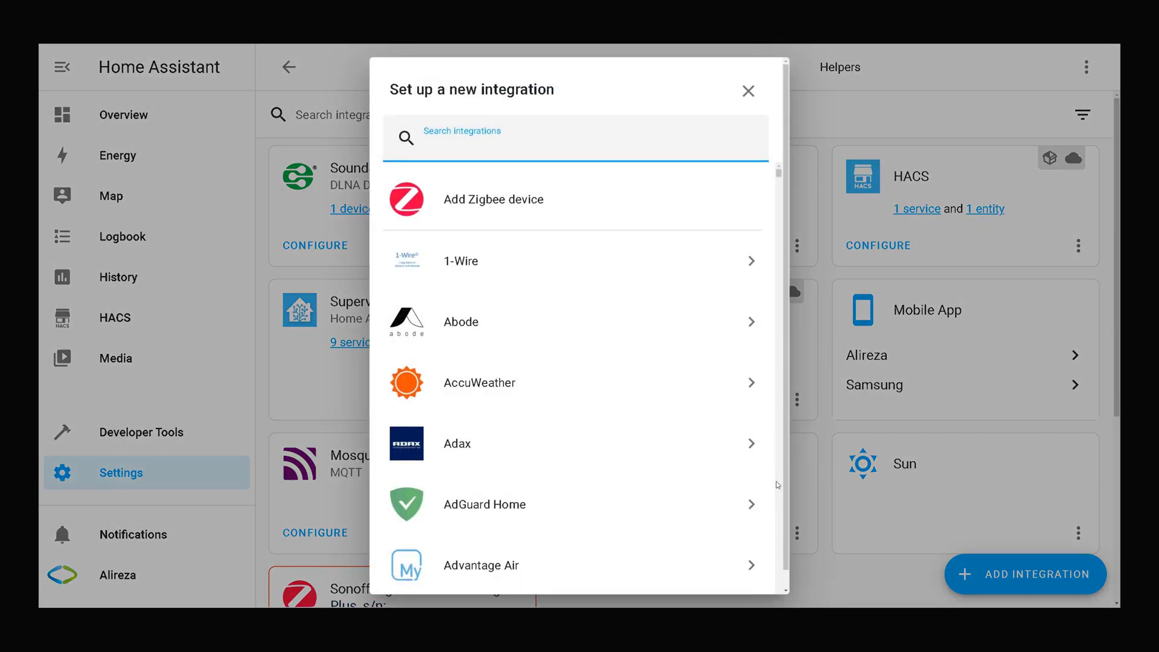
pyautogui.write('son')
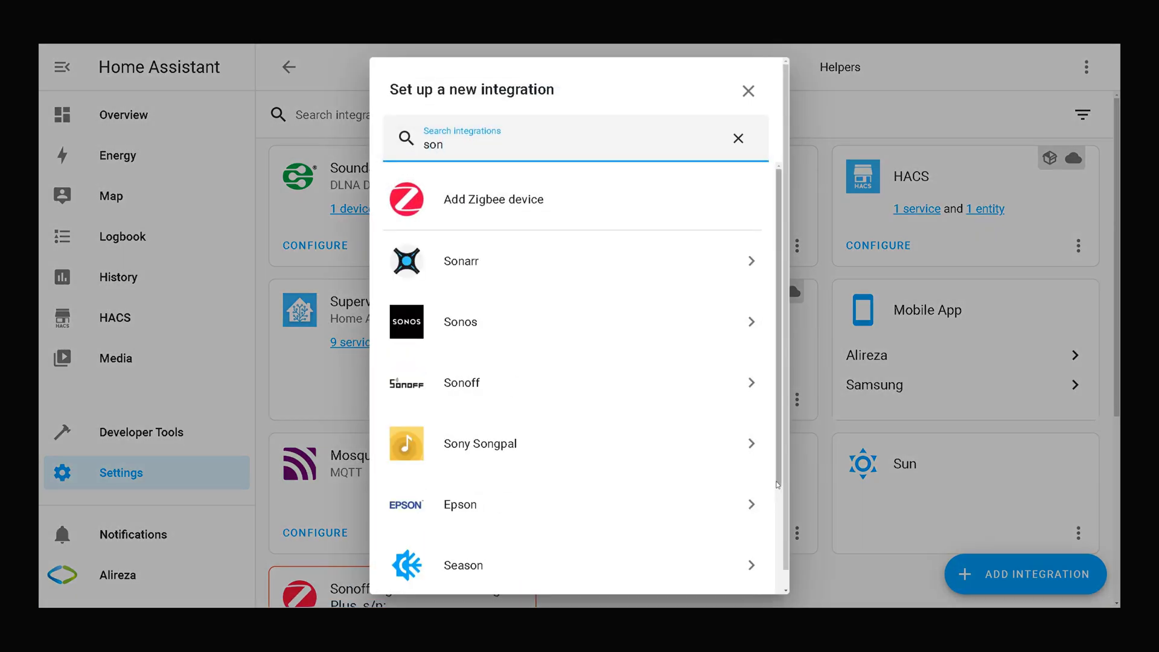
pyautogui.write('off')
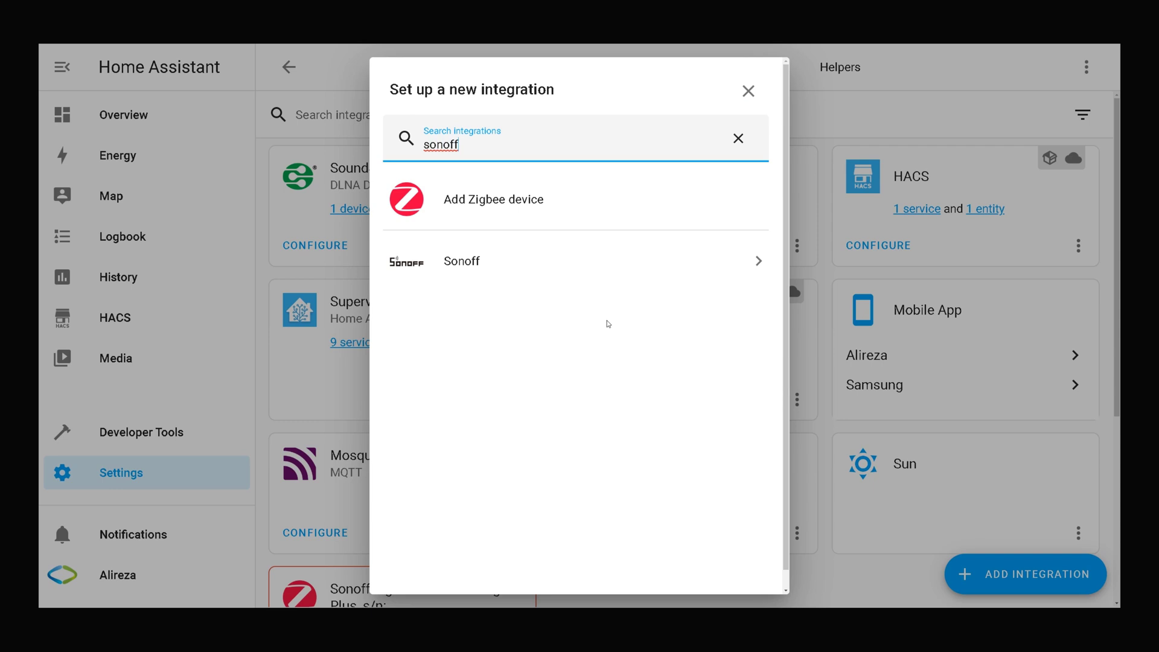
pyautogui.click(507, 278)
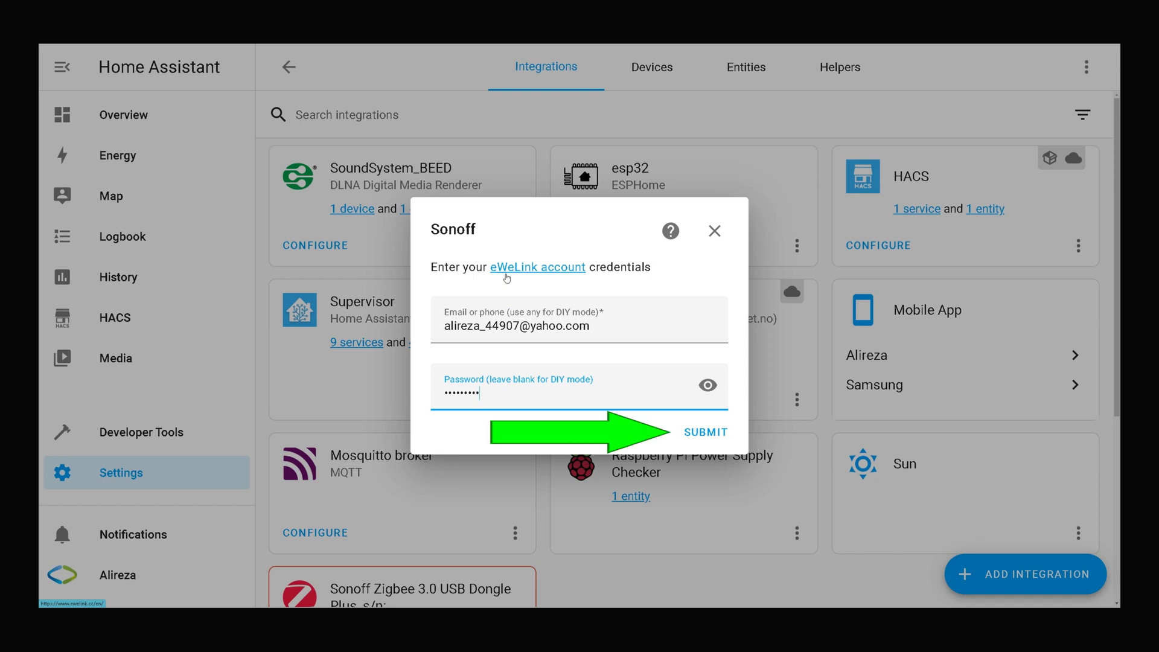
# Submit the eWeLink credentials and review the eight found devices, leaving Gateway and Motion Sensor without areas
pyautogui.click(721, 435)
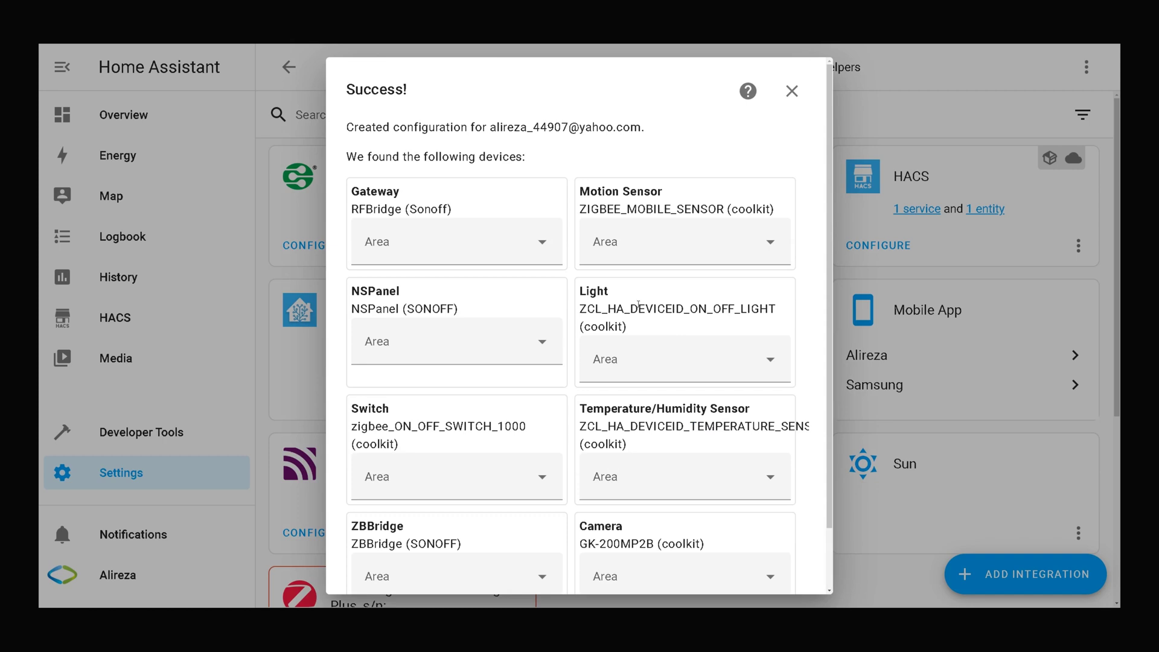
pyautogui.scroll(-1, 638, 305)
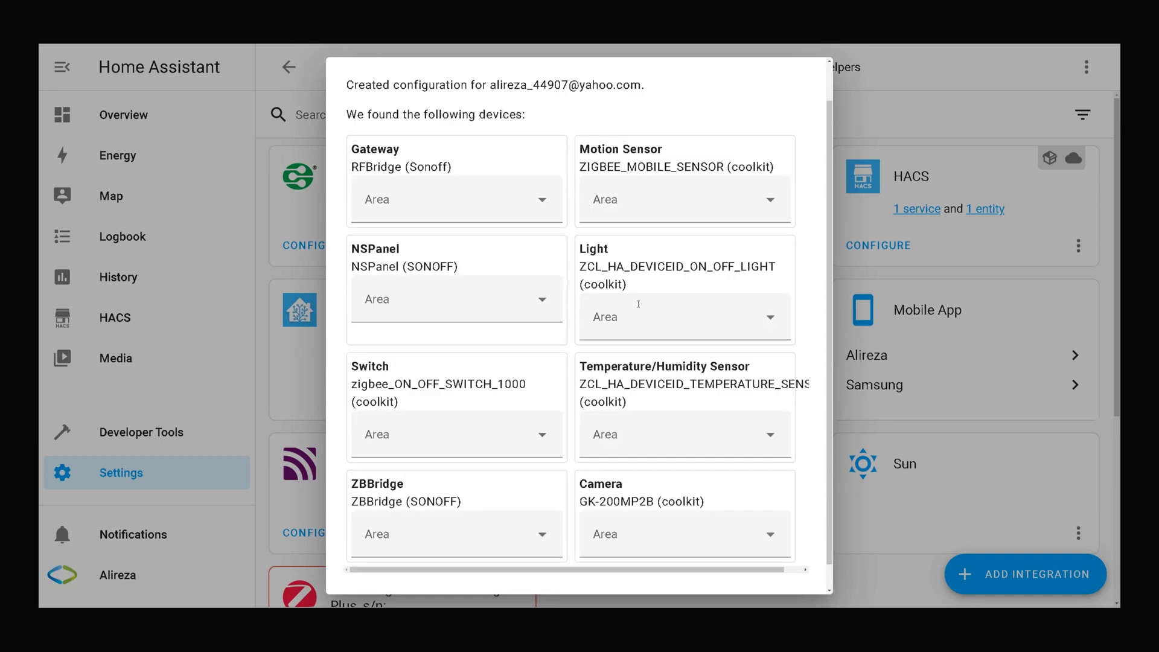
pyautogui.scroll(1, 638, 304)
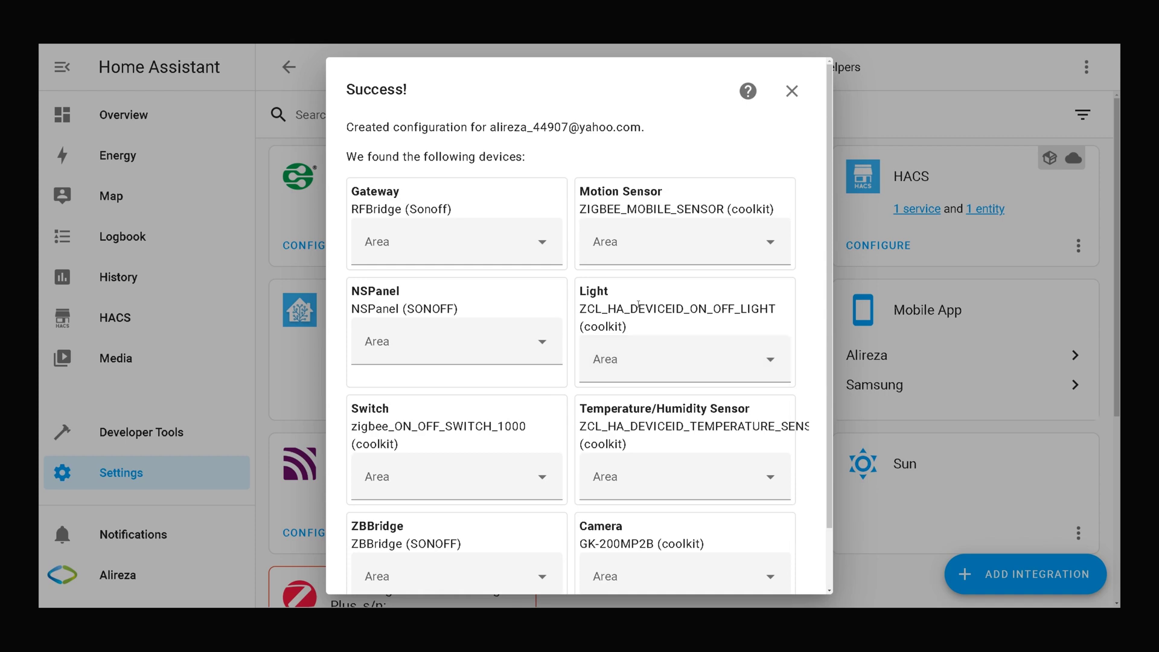
pyautogui.click(542, 241)
pyautogui.click(542, 242)
pyautogui.click(784, 254)
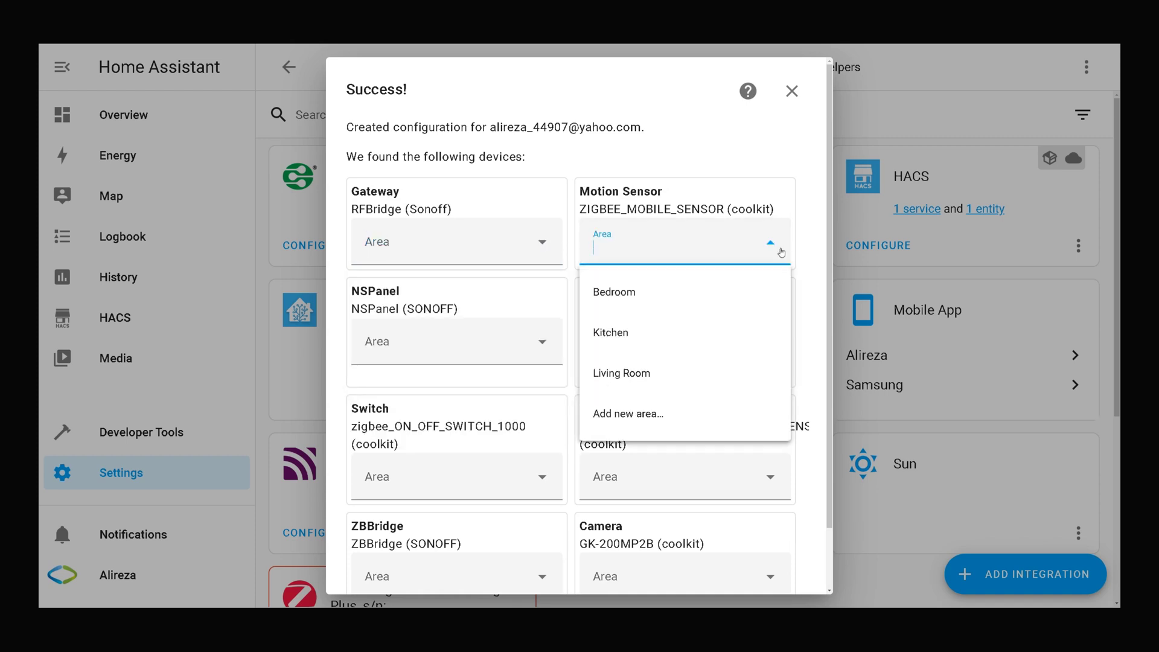
pyautogui.click(801, 251)
pyautogui.scroll(-1, 804, 251)
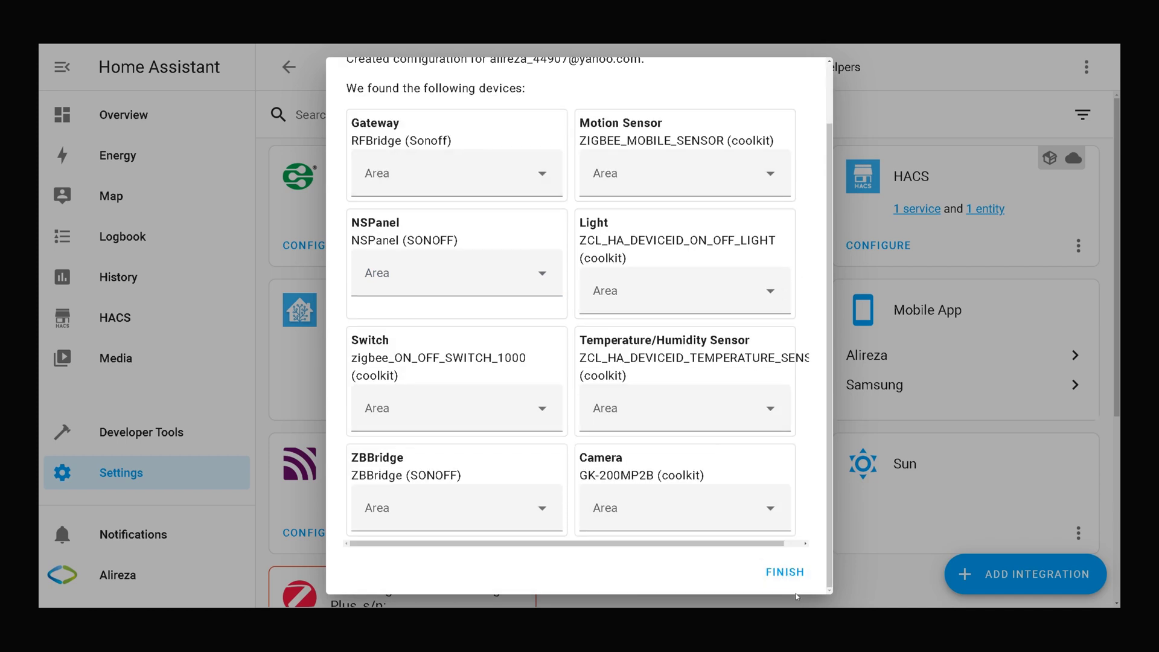
# Finish the setup and open the Sonoff card's '8 devices' list
pyautogui.click(785, 572)
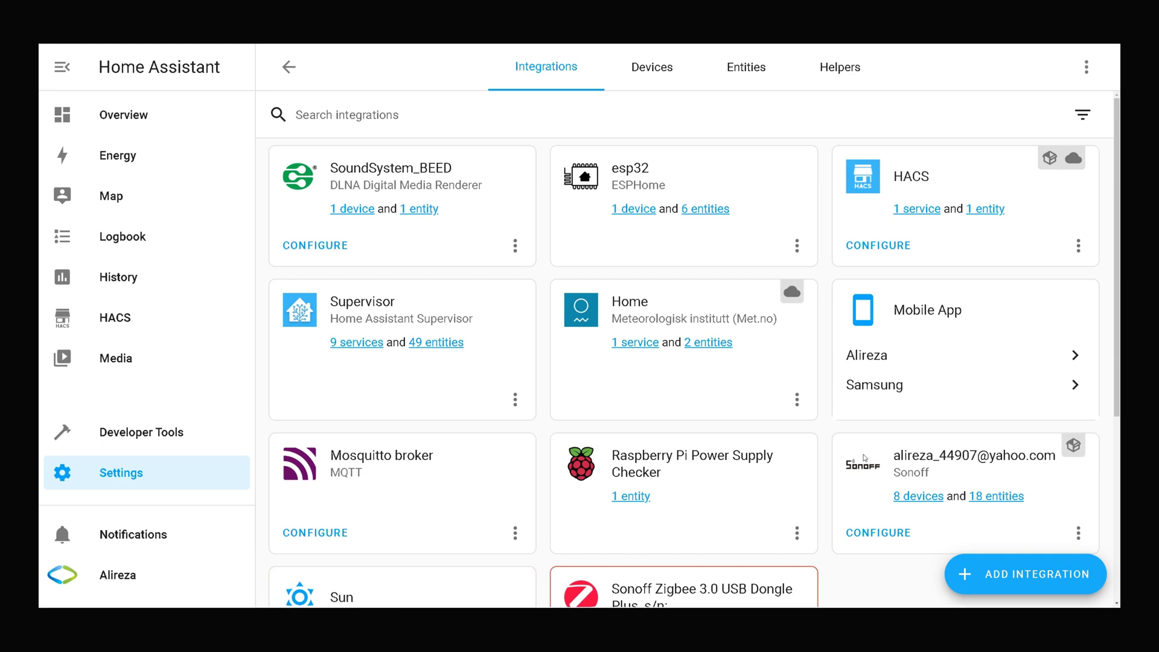
pyautogui.scroll(-3, 864, 457)
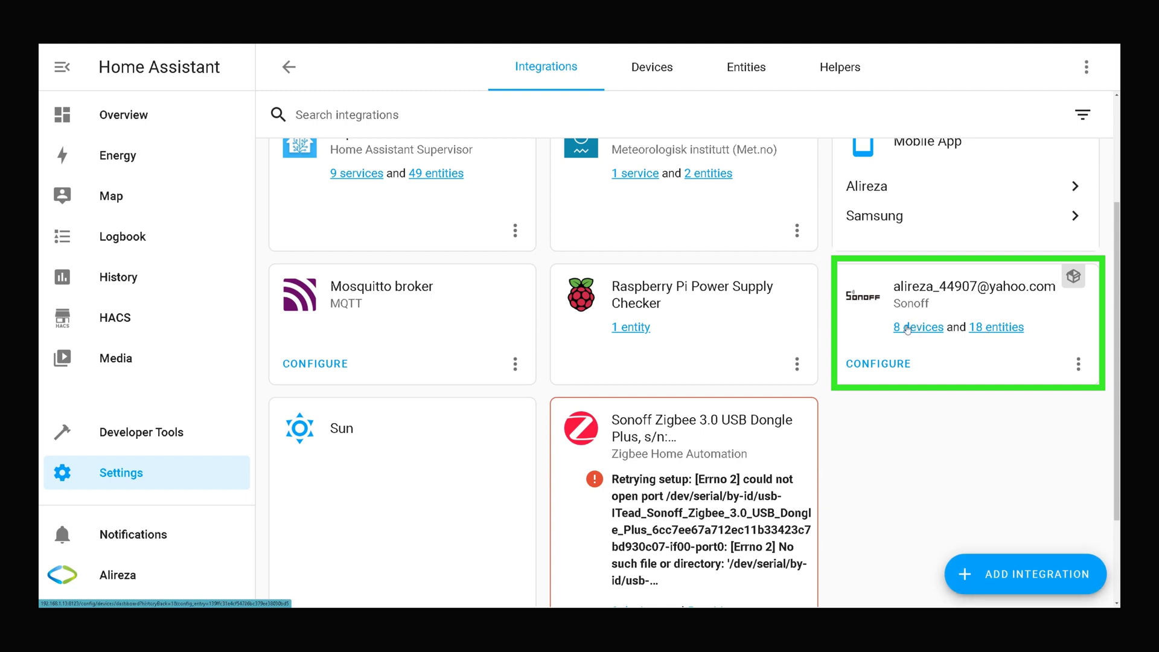
pyautogui.click(908, 329)
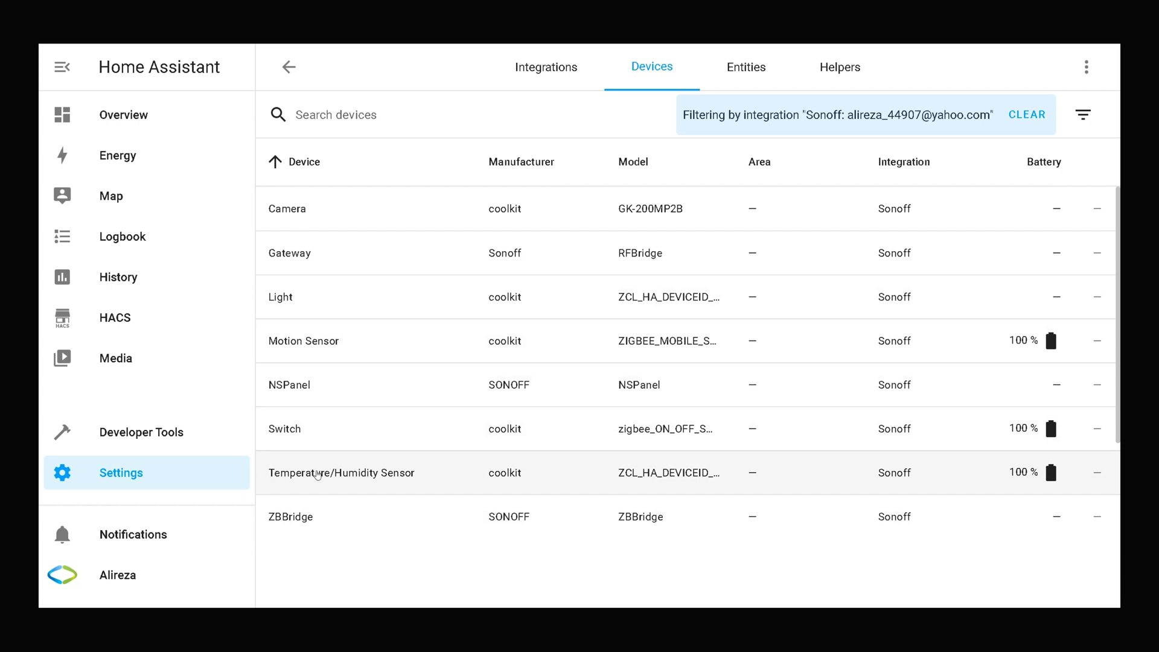
pyautogui.click(318, 474)
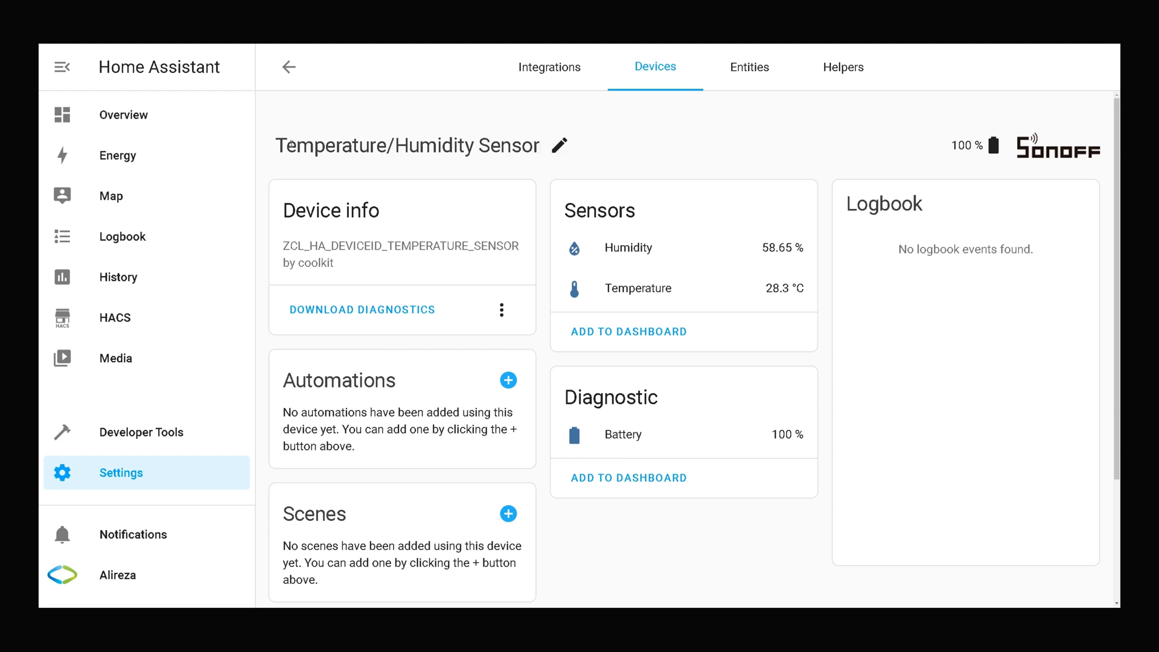
pyautogui.moveTo(278, 145); pyautogui.dragTo(546, 145)
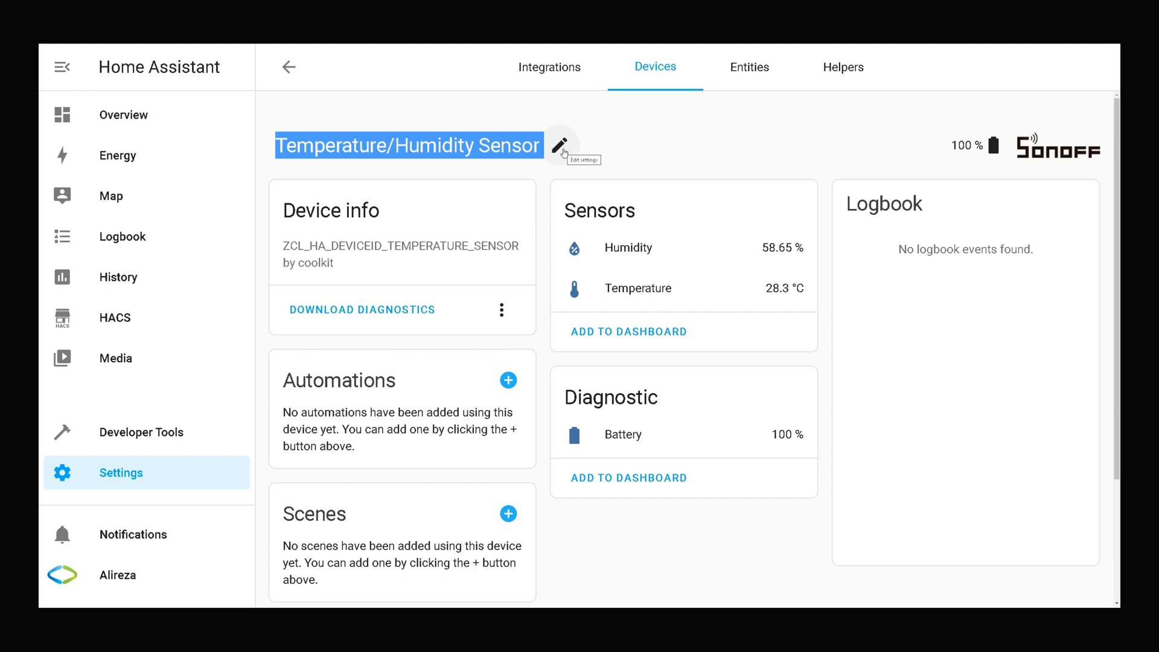
pyautogui.click(560, 145)
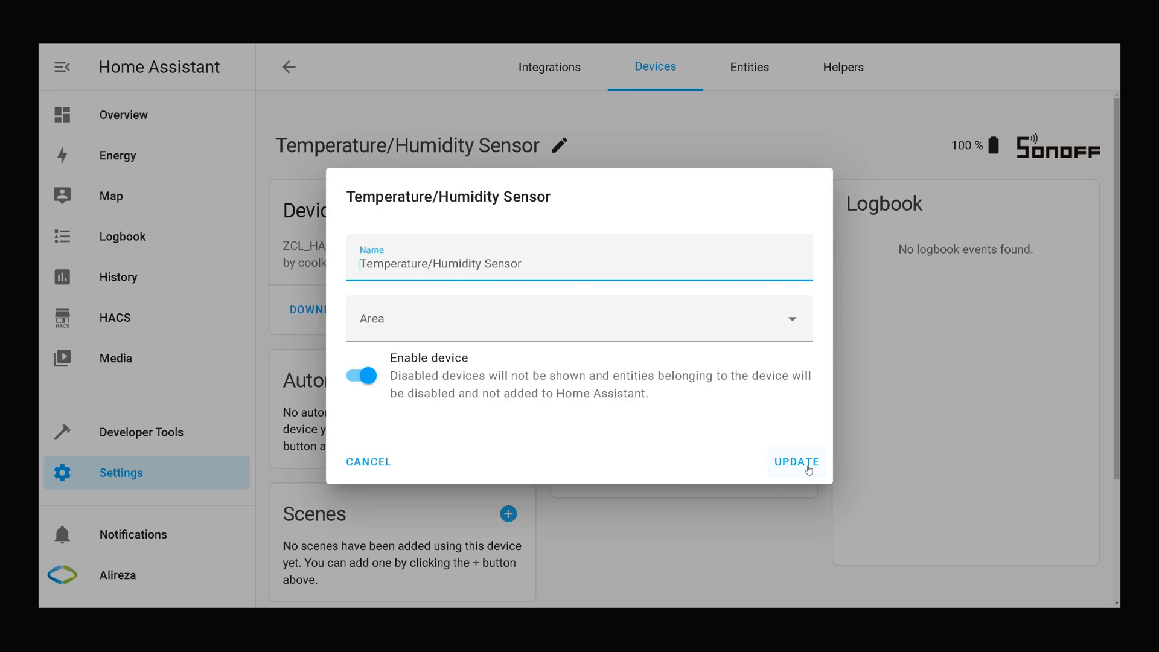
pyautogui.click(357, 462)
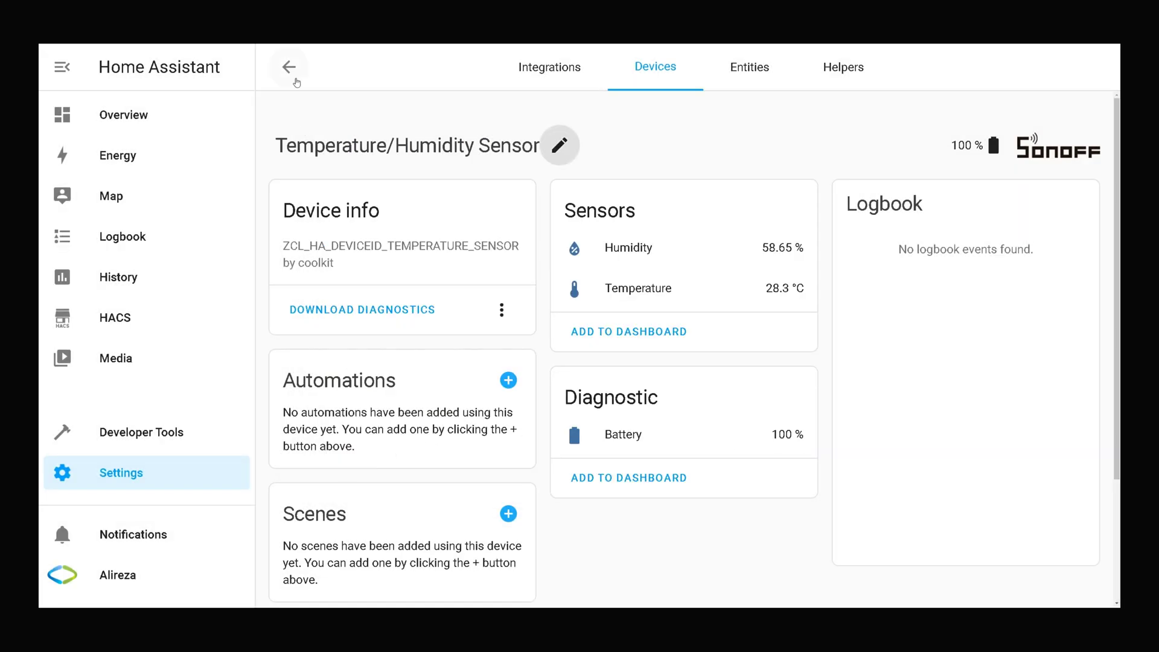
pyautogui.click(295, 78)
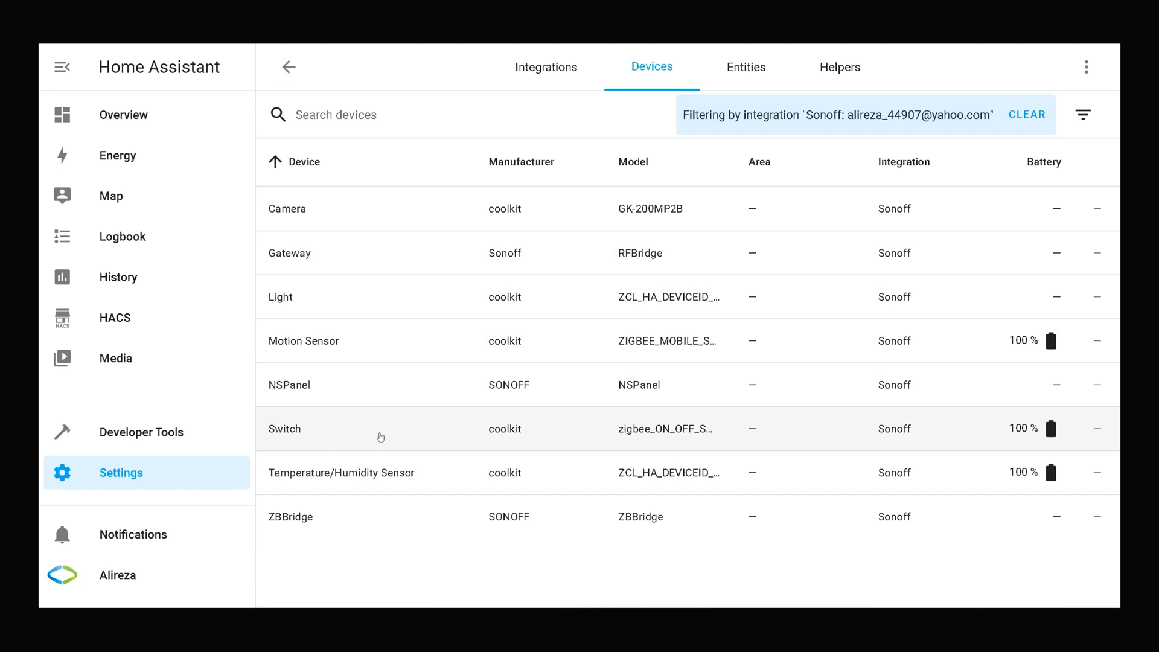
pyautogui.click(380, 436)
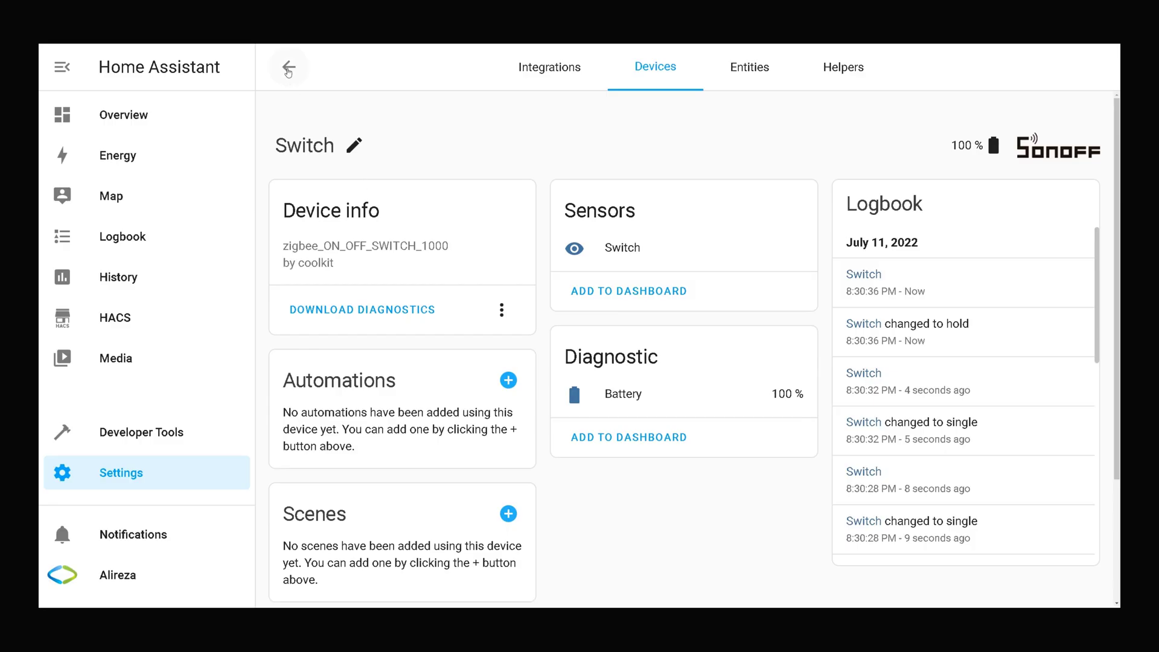
pyautogui.click(289, 67)
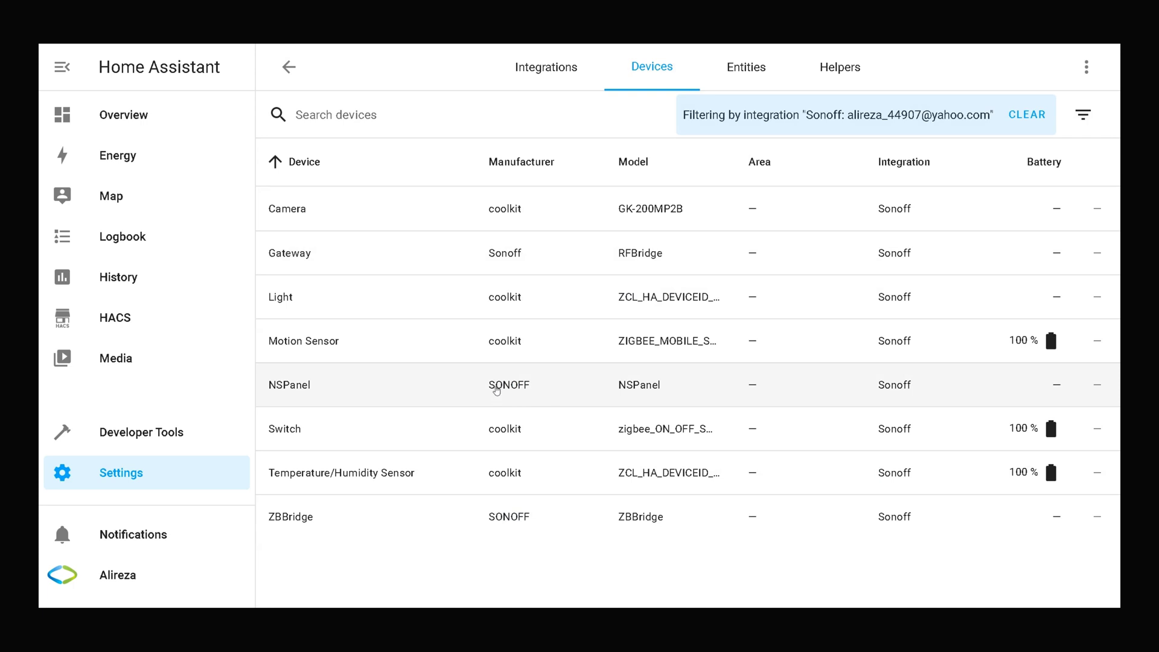
# Turn both NSPanel switches on and back off, then return to the Sonoff device list
pyautogui.click(496, 390)
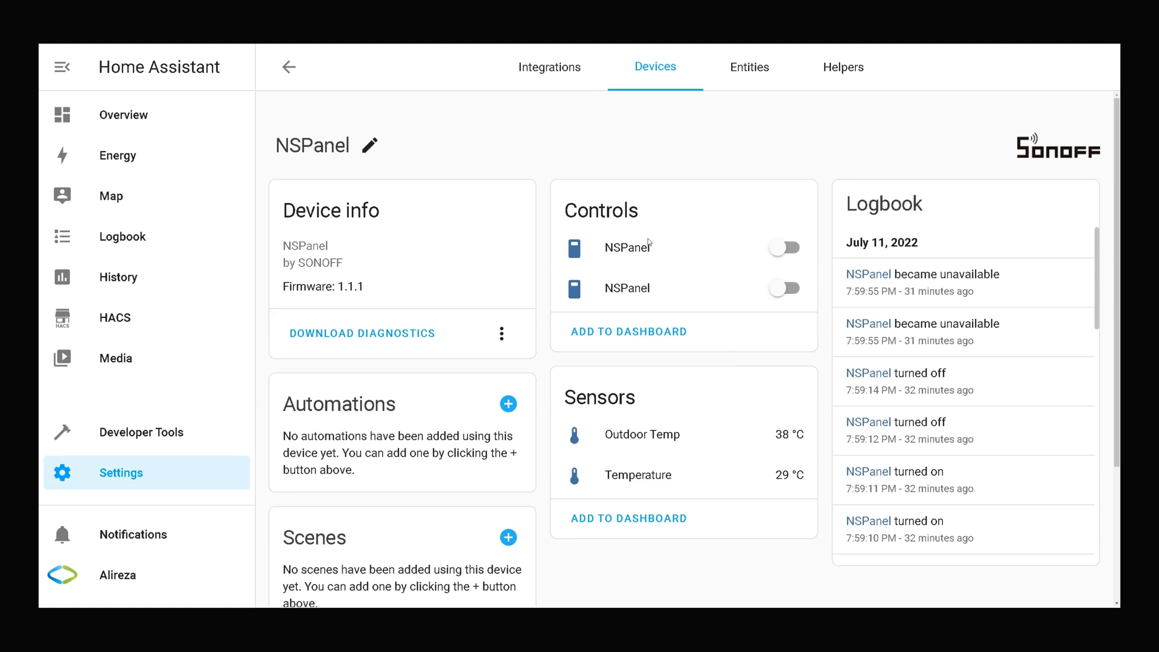
pyautogui.click(794, 251)
pyautogui.click(782, 282)
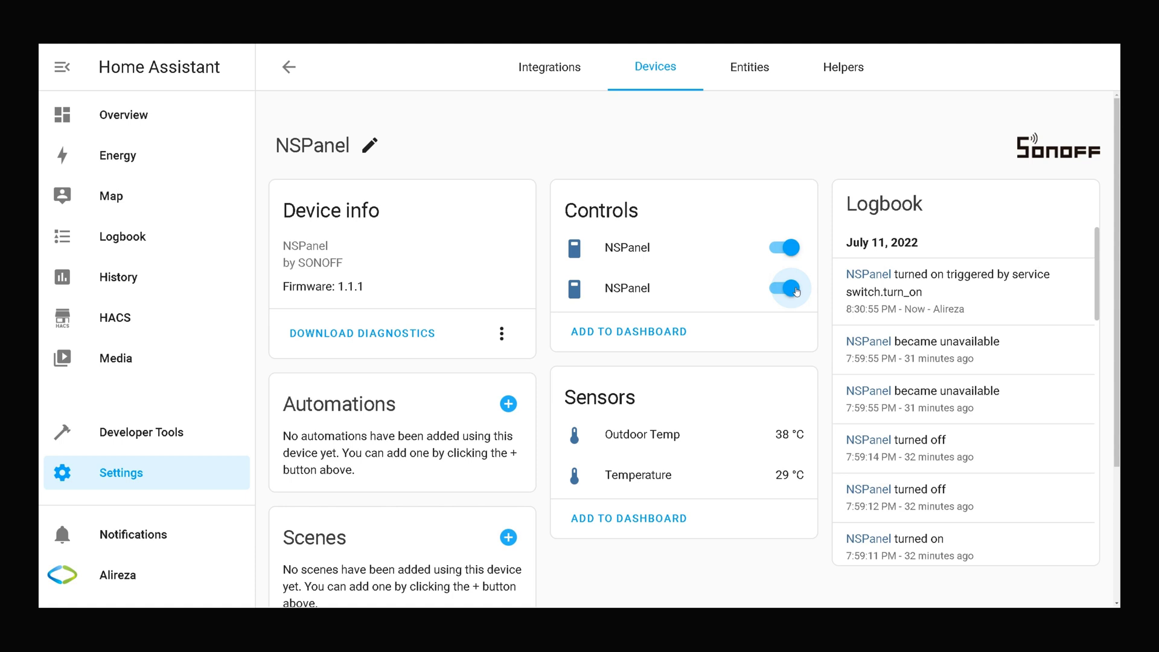
pyautogui.click(777, 253)
pyautogui.click(784, 288)
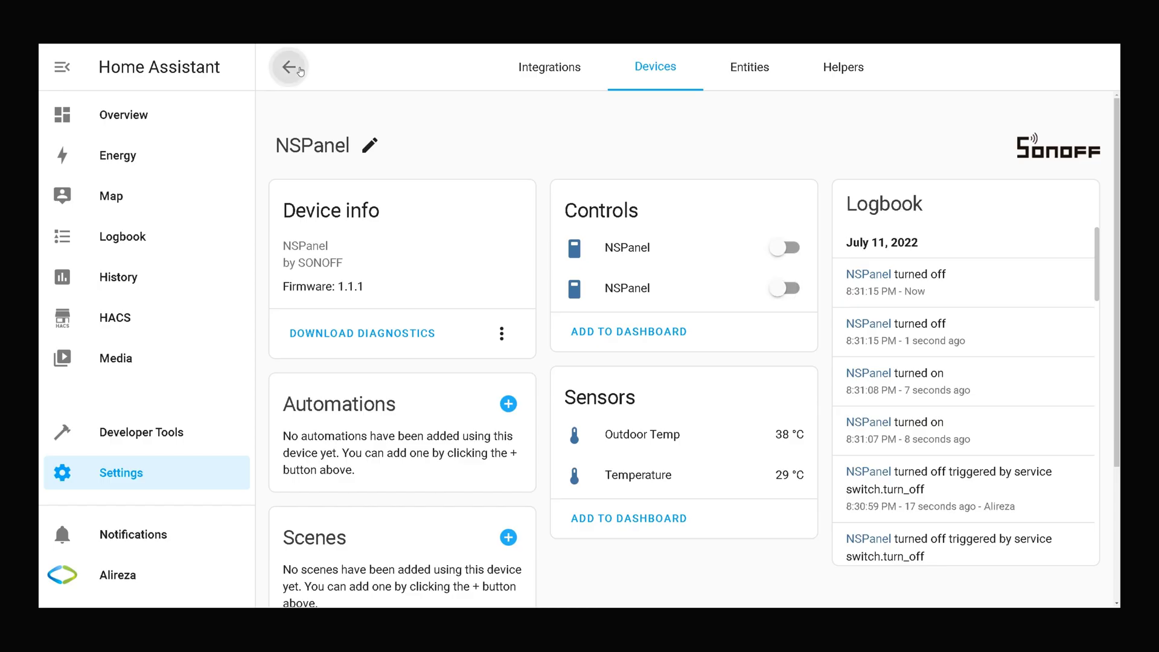
pyautogui.click(289, 67)
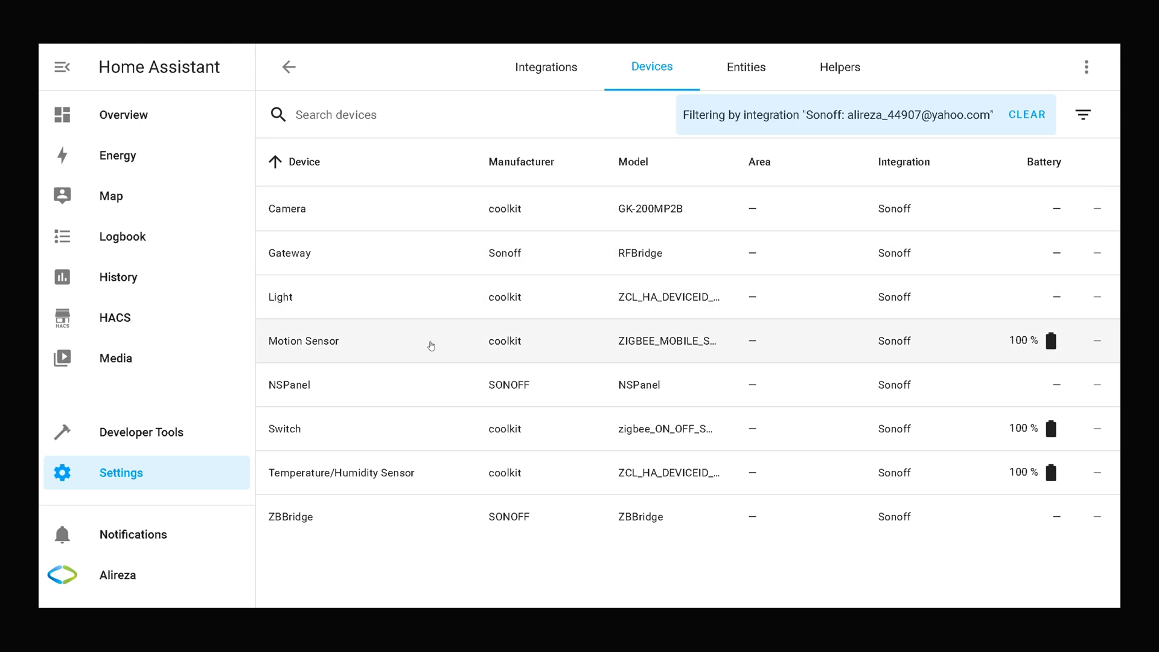
pyautogui.click(431, 346)
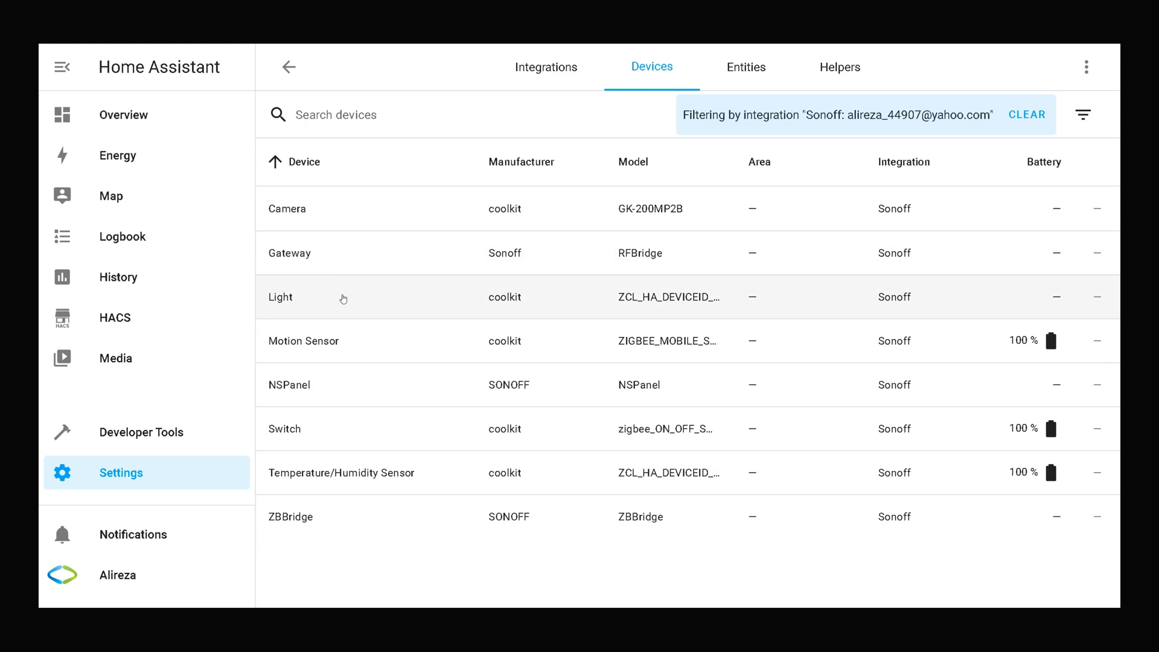
# Open the Light device page
pyautogui.click(342, 299)
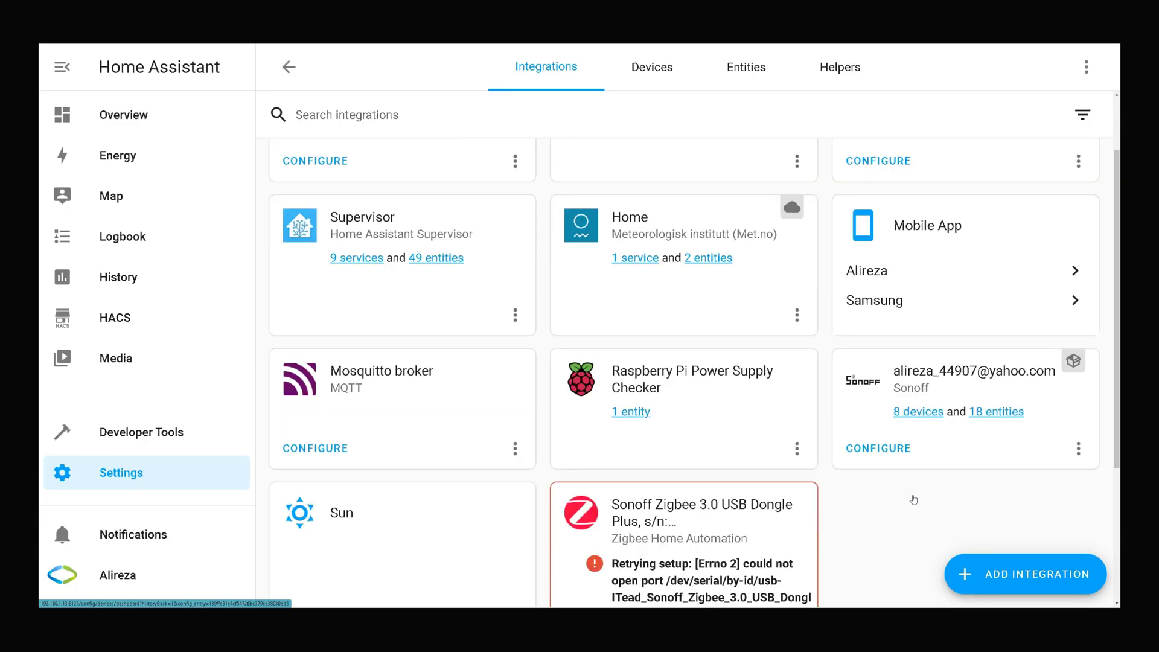
# Reload the Sonoff integration and list its nine devices, including the new Window/Door Sensor
pyautogui.click(1078, 454)
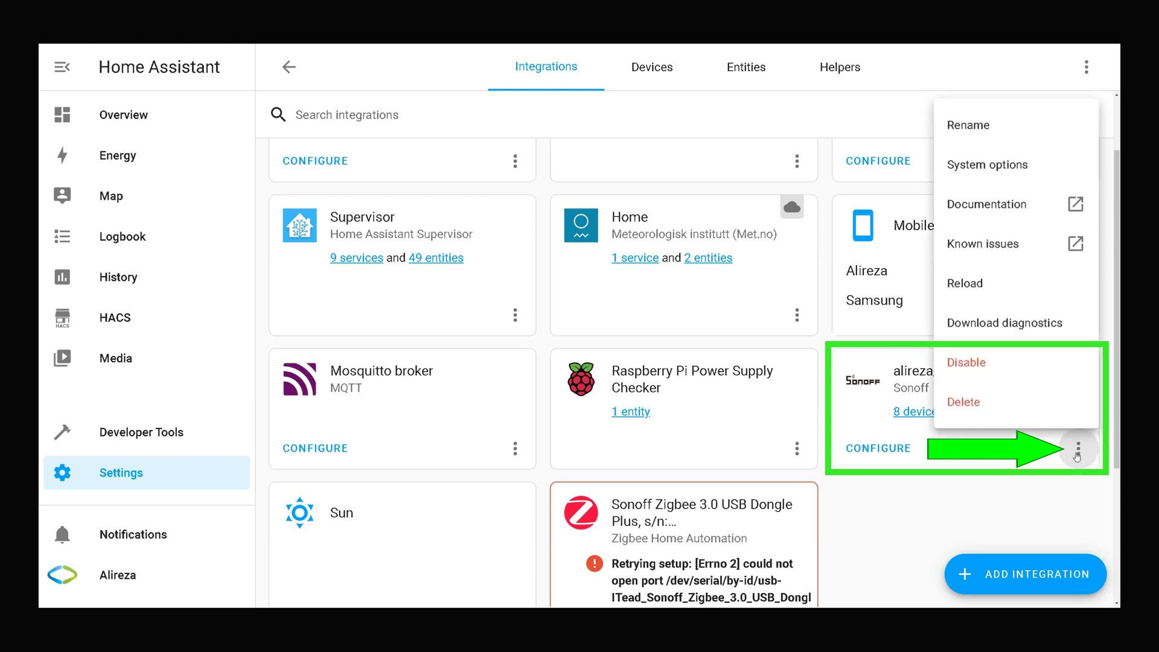
pyautogui.click(960, 282)
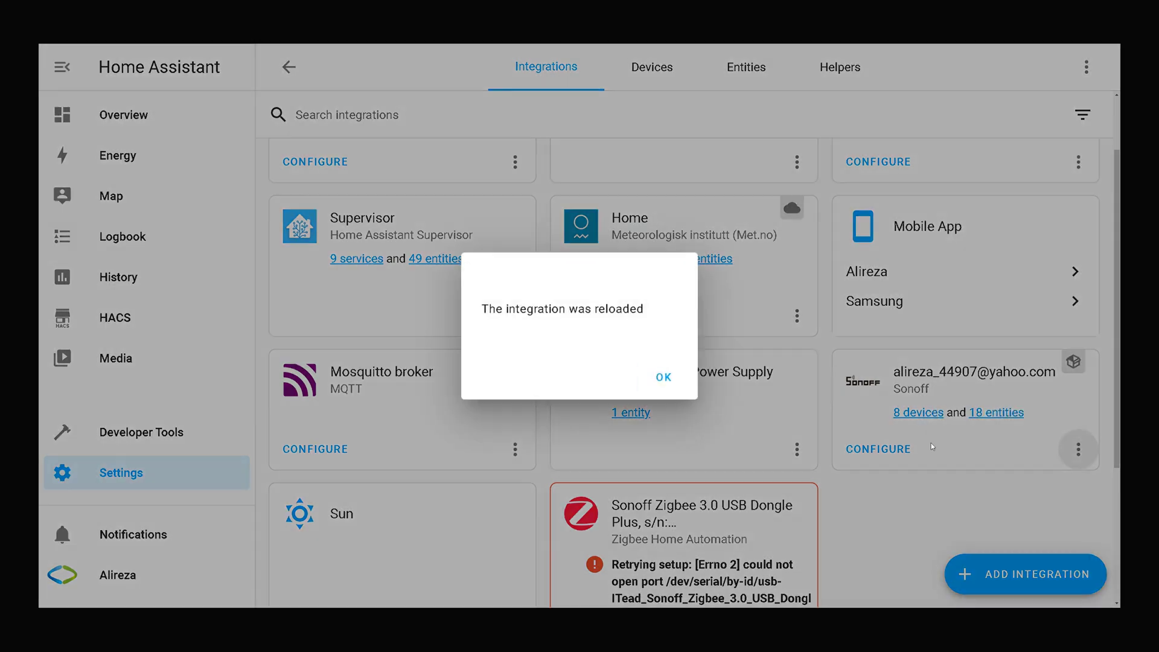
pyautogui.click(649, 387)
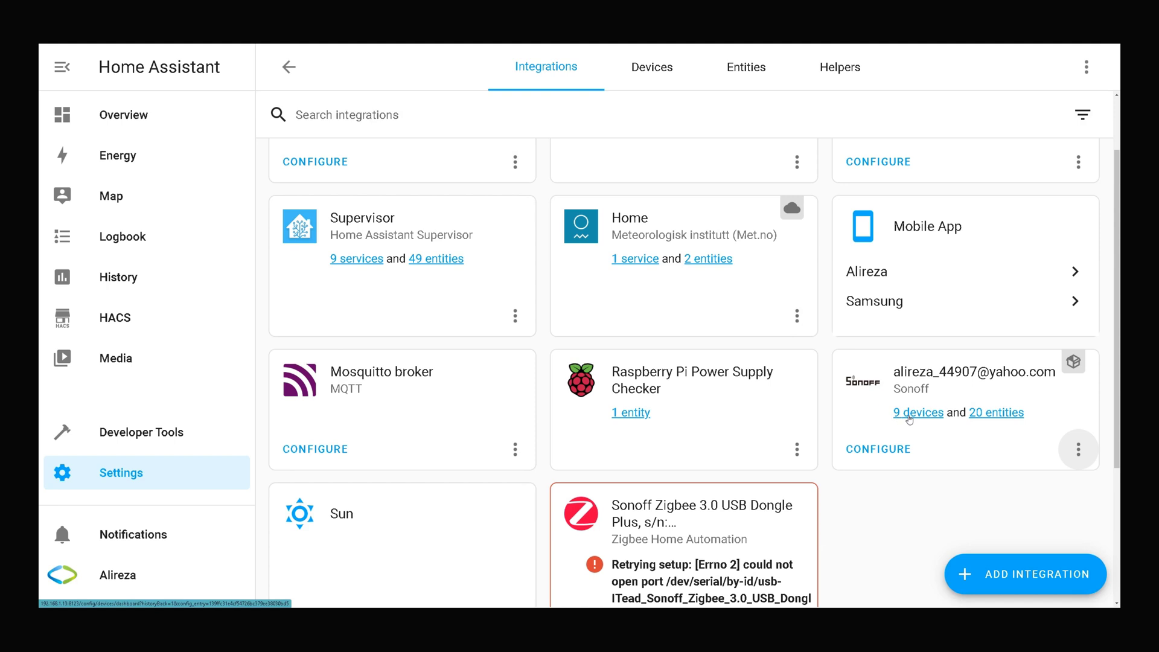
pyautogui.click(908, 417)
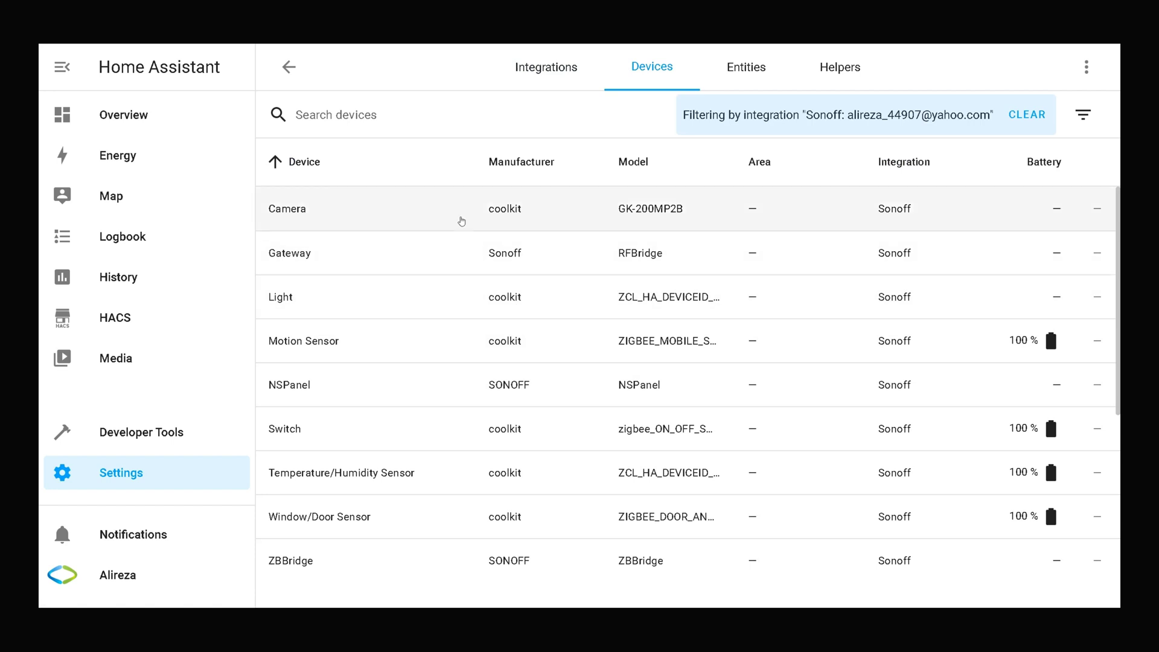
pyautogui.scroll(-2, 459, 220)
pyautogui.scroll(-2, 462, 221)
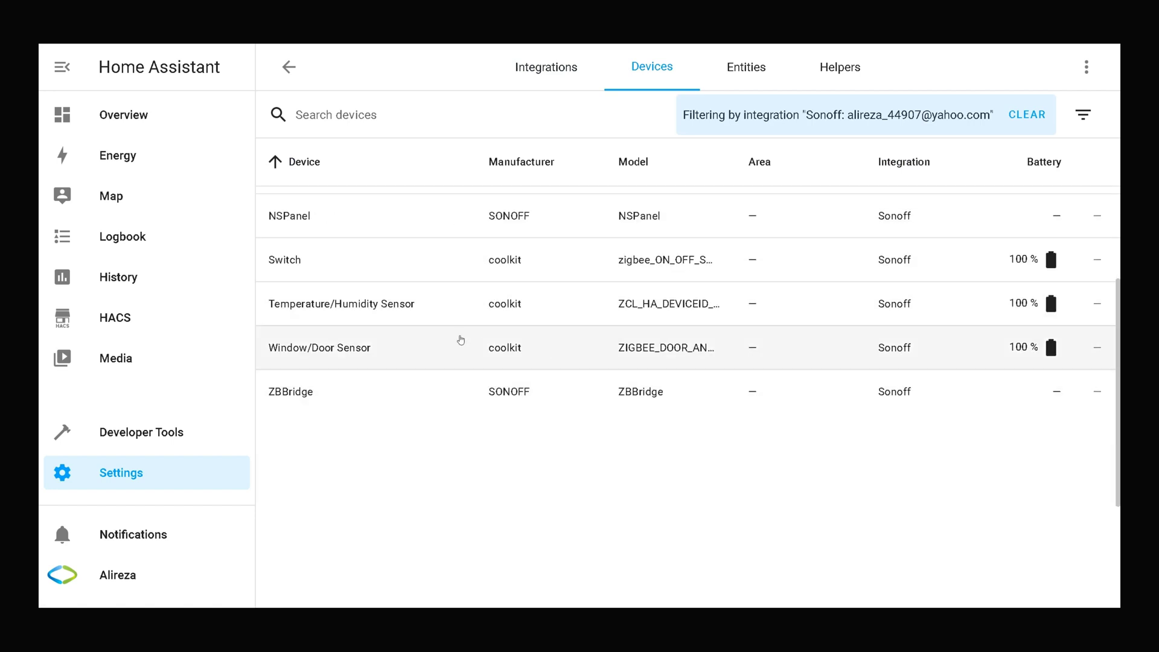
pyautogui.click(469, 362)
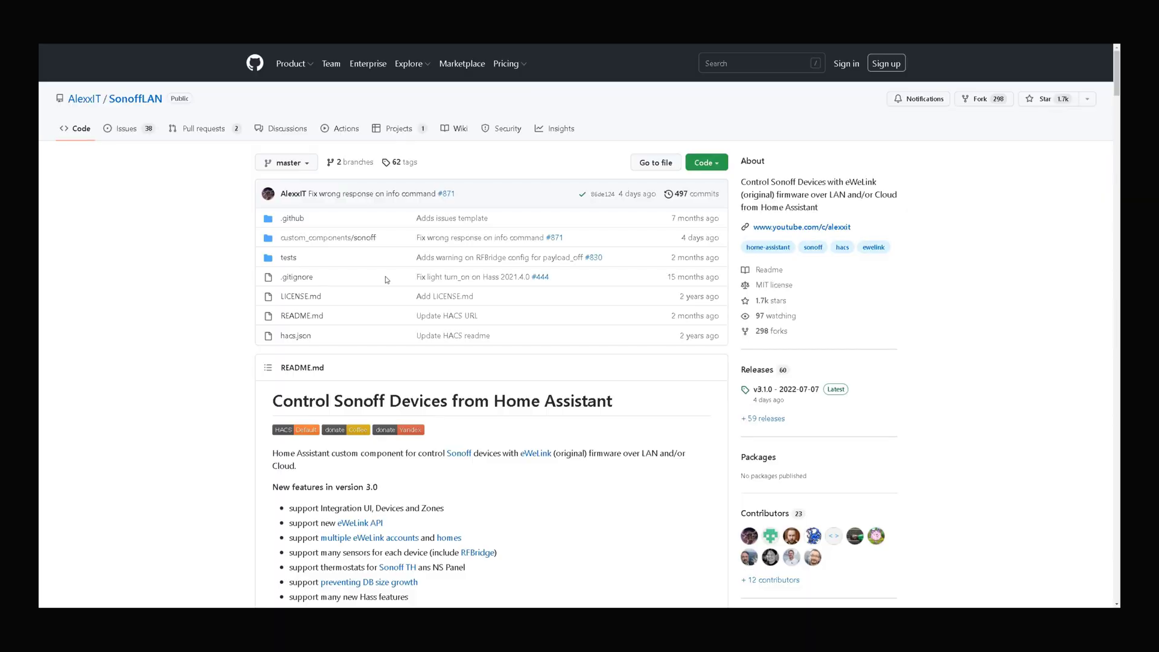
pyautogui.scroll(-15, 386, 280)
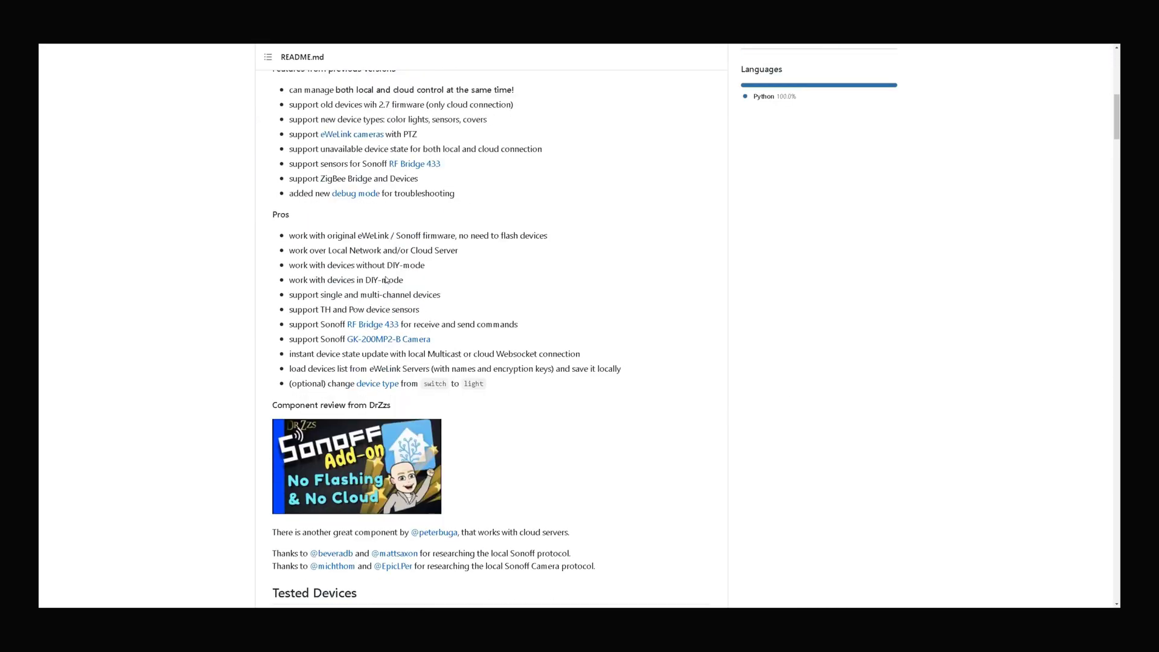
pyautogui.scroll(-3, 386, 279)
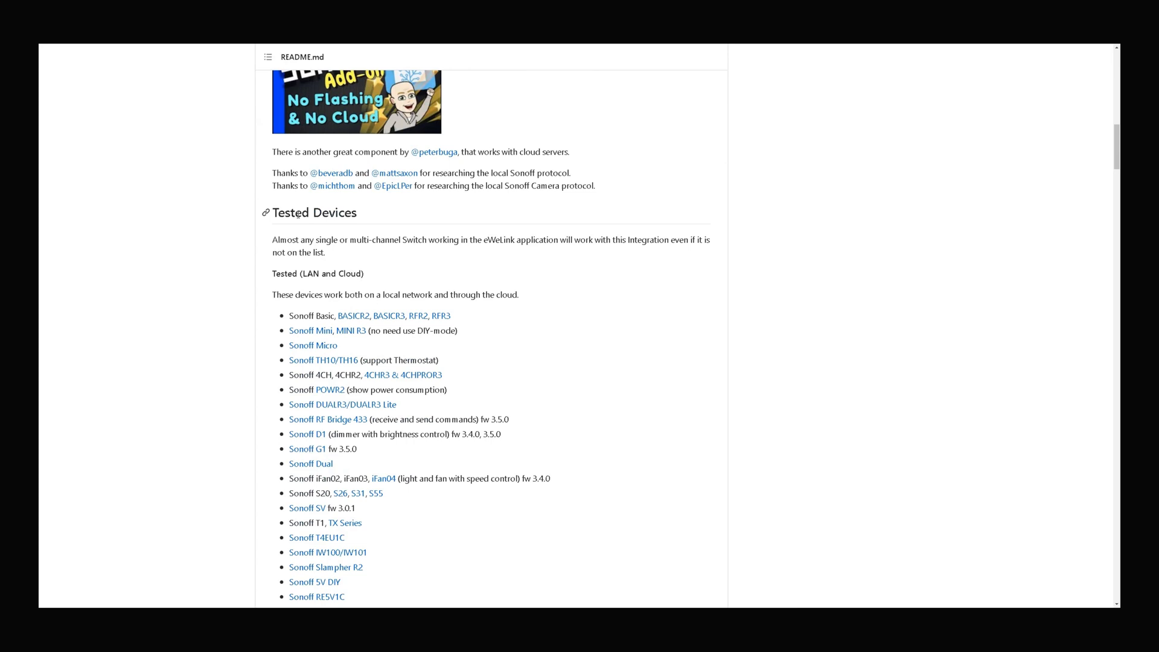
pyautogui.moveTo(276, 214); pyautogui.dragTo(375, 219)
pyautogui.click(320, 217)
pyautogui.moveTo(273, 213); pyautogui.dragTo(360, 217)
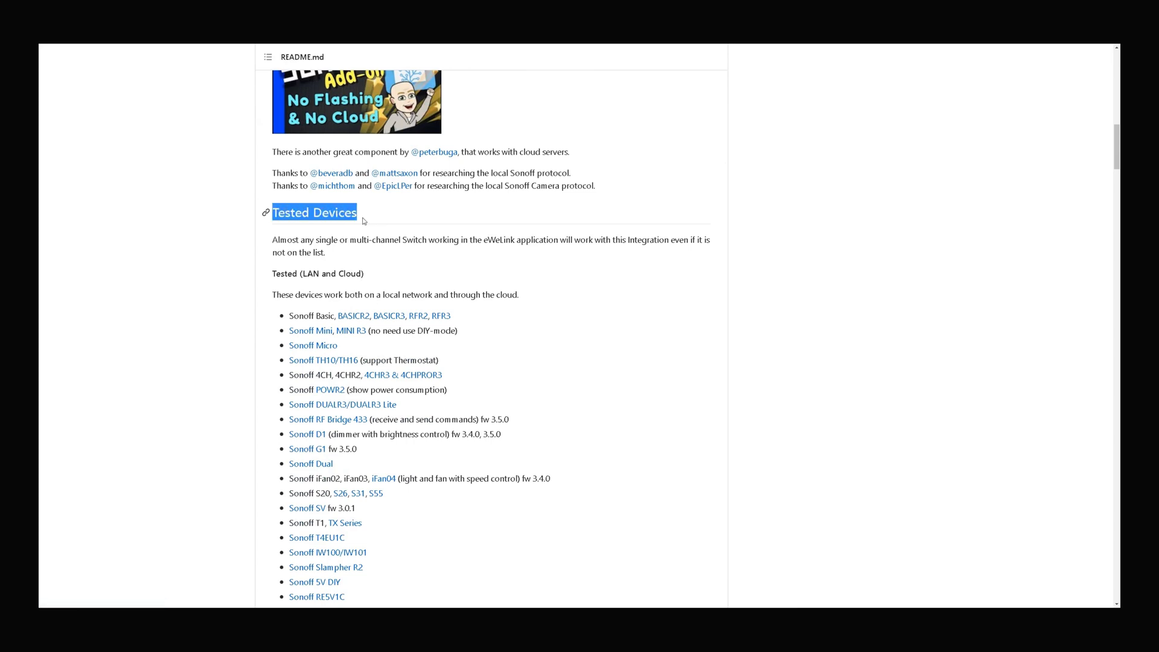
pyautogui.scroll(-3, 363, 218)
pyautogui.scroll(-4, 363, 218)
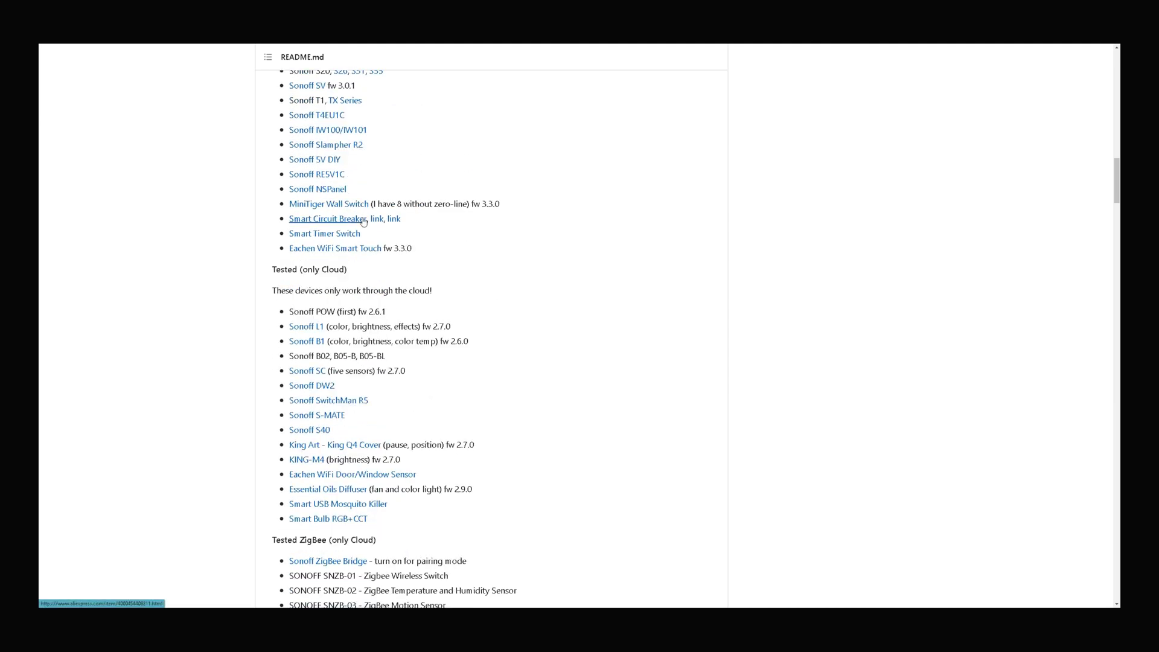
pyautogui.scroll(10, 363, 221)
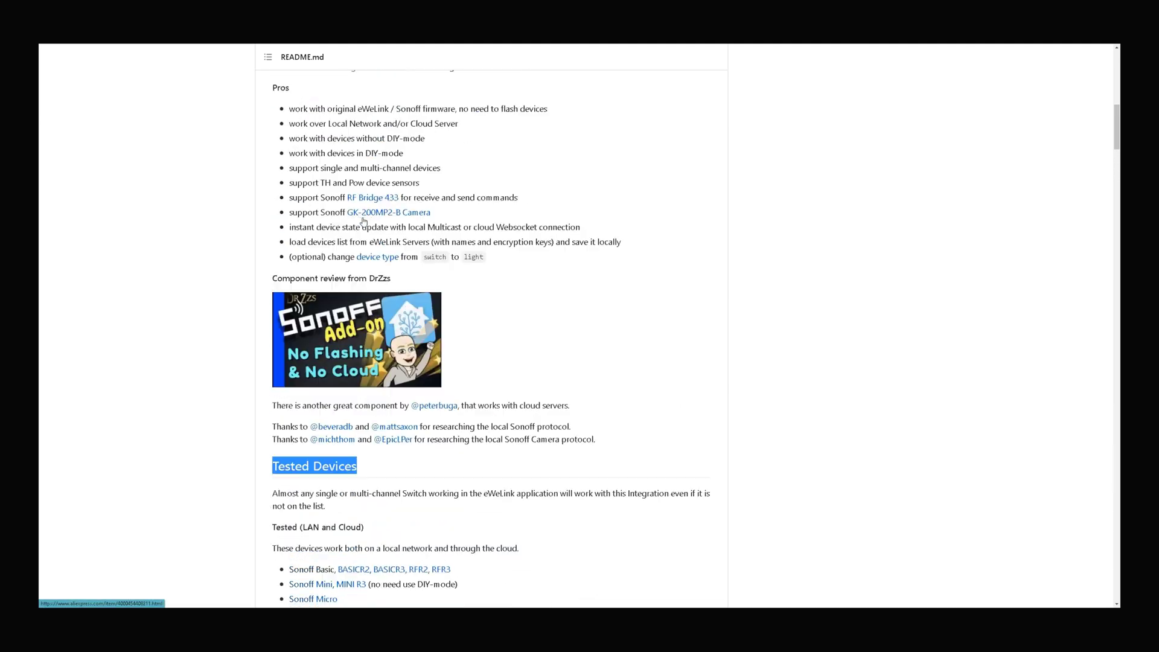
pyautogui.scroll(12, 363, 220)
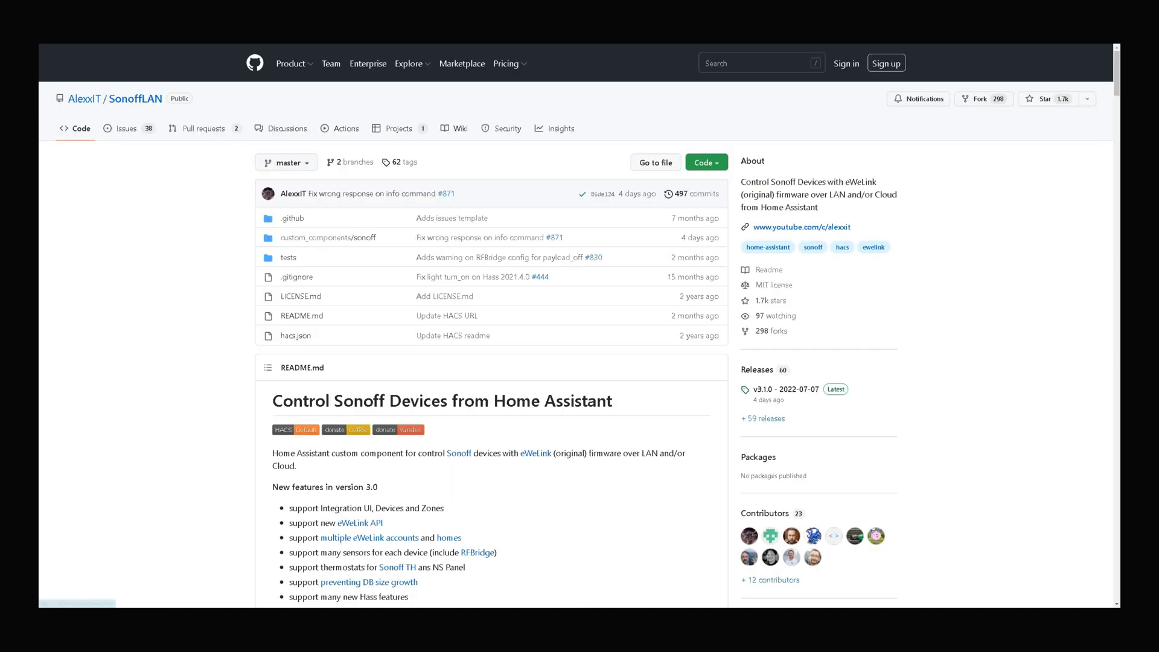